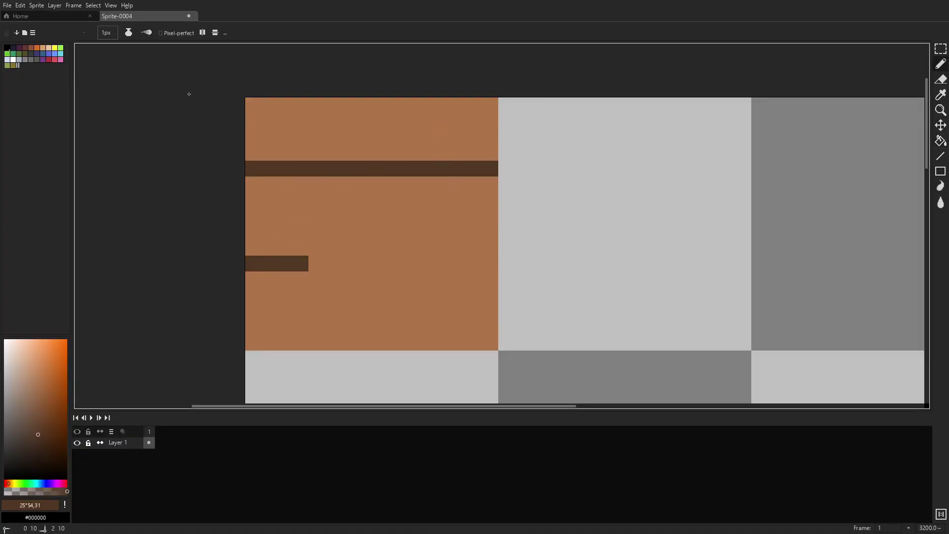
Undo the last pencil strokes and set the light plank brown as the secondary colour
key("ctrl+z")
key("ctrl+z")
key("ctrl+z")
key("ctrl+z")
key("ctrl+z")
key("ctrl+z")
key("ctrl+z")
key("ctrl+z")
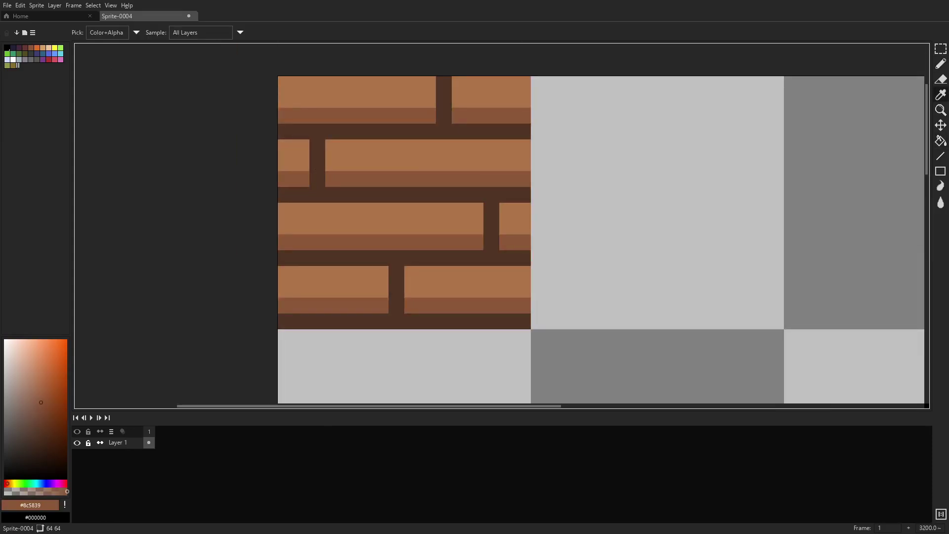
right_click(410, 159)
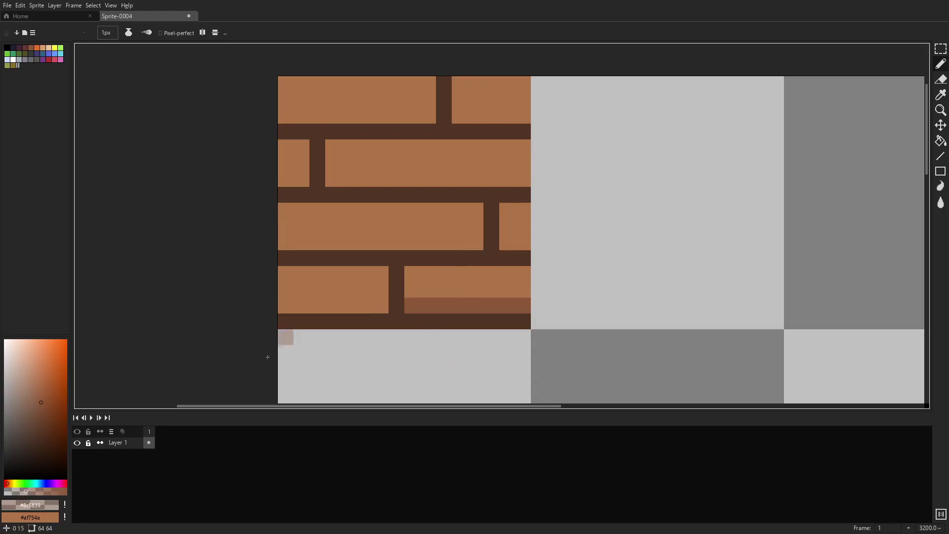
Cover the bottom-right plank's dark stripe with the light plank brown
left_click(447, 272, "alt")
left_click_drag(524, 305, 410, 305)
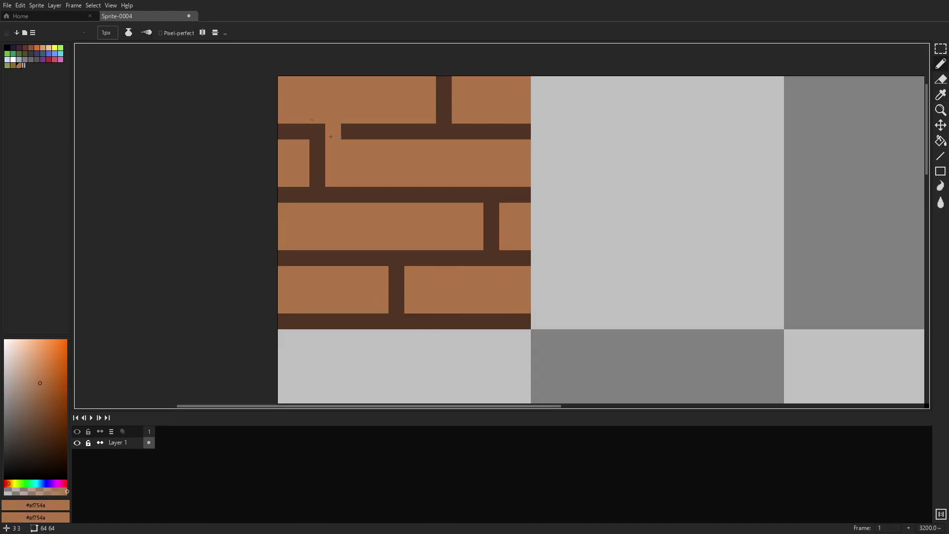
key("alt")
Pencil dark reddish shading pixels beside the seams of the bottom planks
left_click(44, 399)
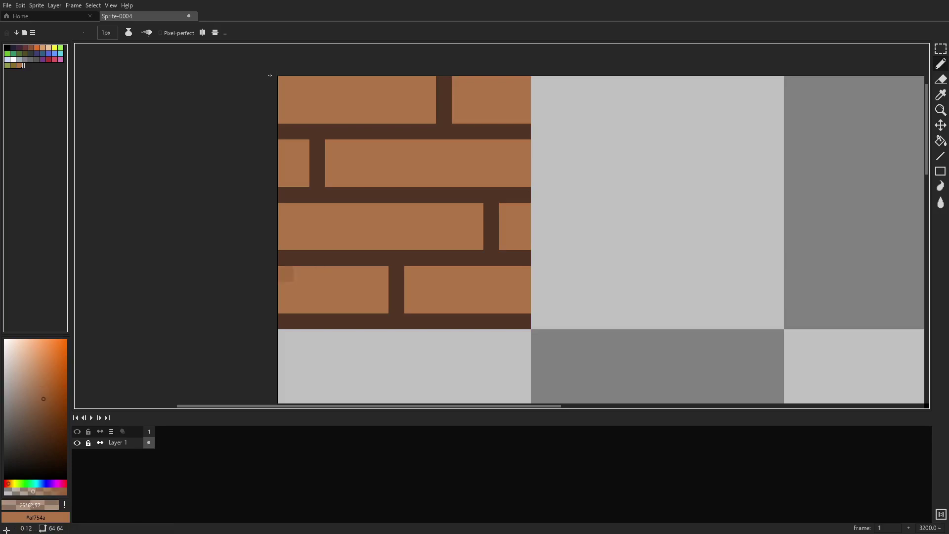
mouse_move(285, 275)
left_mouse_down()
mouse_move(349, 273)
mouse_move(380, 307)
left_mouse_up()
mouse_move(413, 274)
left_mouse_down()
mouse_move(445, 282)
mouse_move(412, 306)
left_mouse_up()
key("ctrl")
scroll(393, 123, "down", 10)
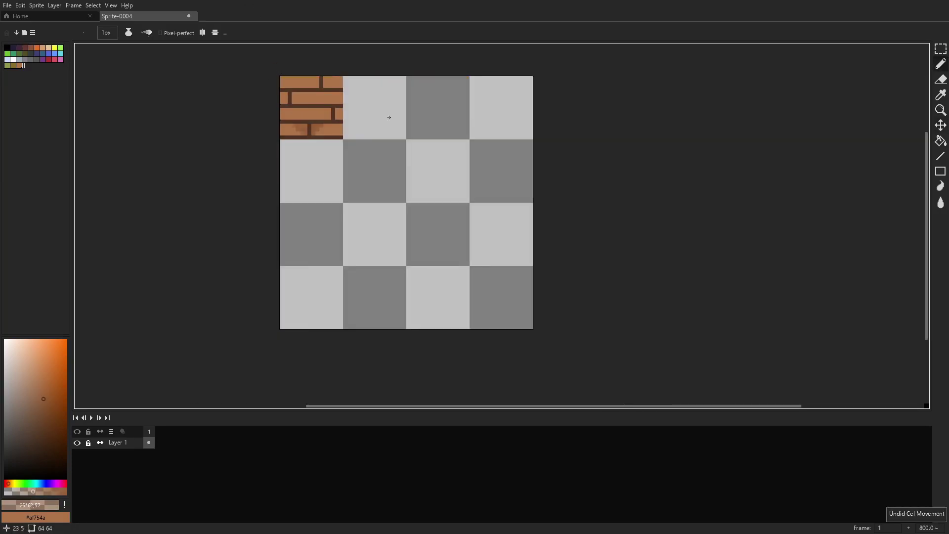
scroll(459, 214, "up", 12)
Restore the shading around every plank joint with undo/redo, then add Layer 2 above Layer 1
key("ctrl+z")
key("ctrl+z")
key("ctrl+z")
key("ctrl+z")
key("ctrl+y")
key("ctrl+y")
key("ctrl+y")
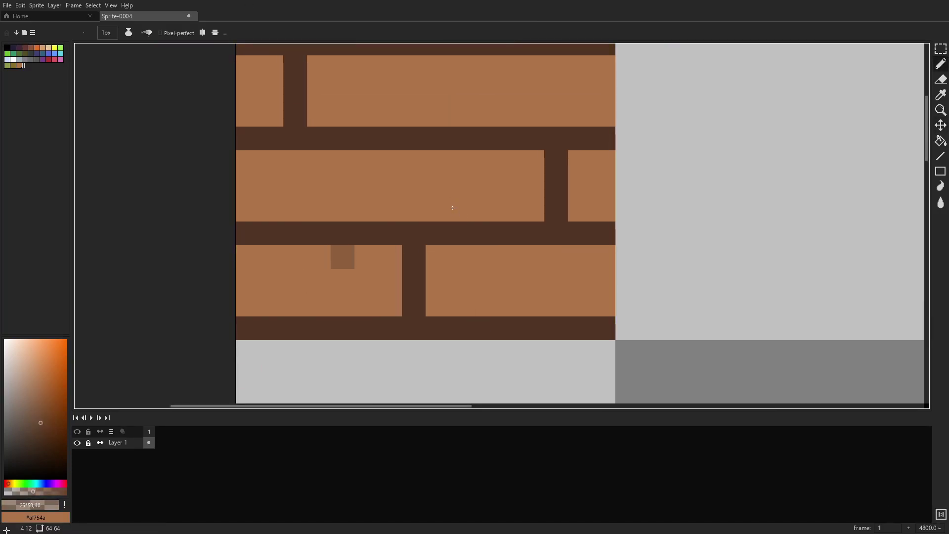
key("ctrl+z")
key("ctrl+z")
key("ctrl+z")
key("ctrl+y")
key("ctrl+y")
key("ctrl+y")
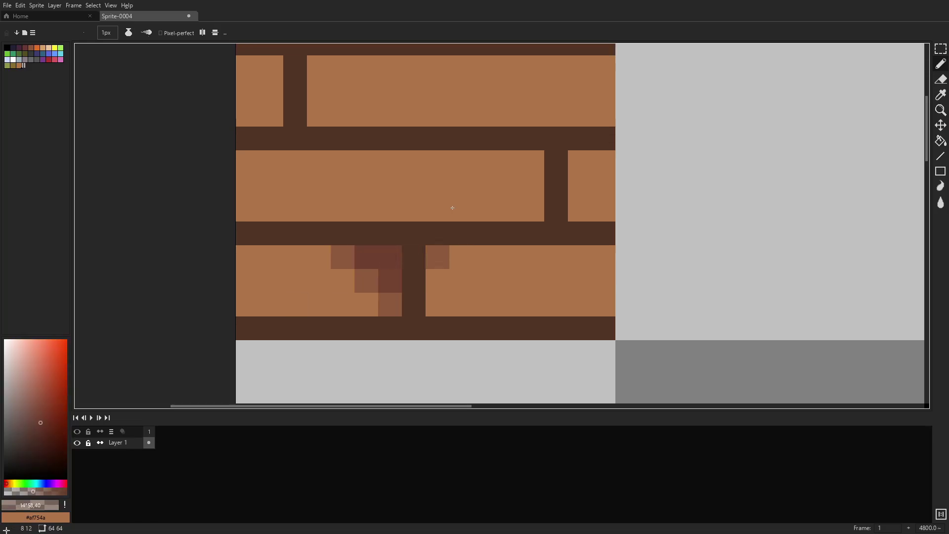
key("ctrl+y")
key("ctrl+y")
key("ctrl+y")
scroll(452, 208, "down", 5)
scroll(727, 307, "up", 5)
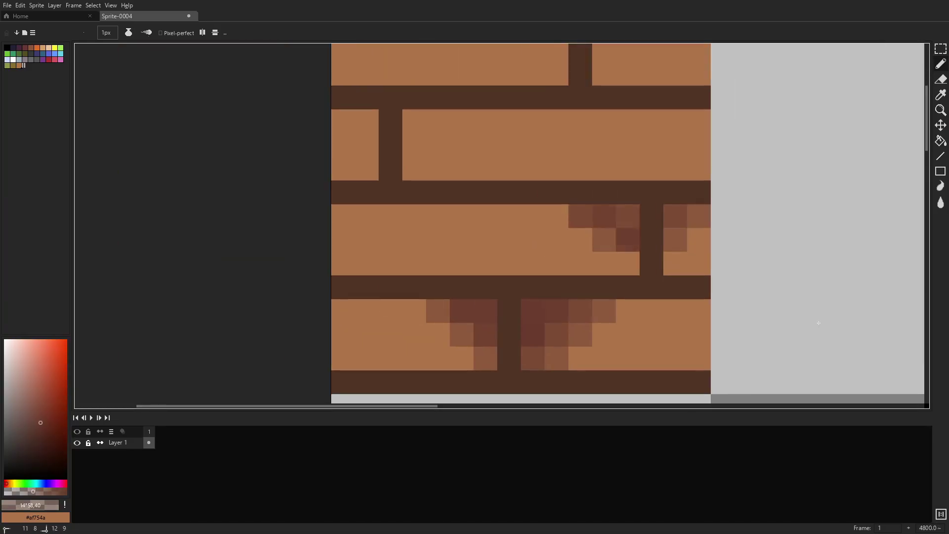
key("ctrl+y")
key("ctrl+y")
key("ctrl+y")
key("ctrl+y")
key("ctrl+y")
key("ctrl+y")
key("ctrl+y")
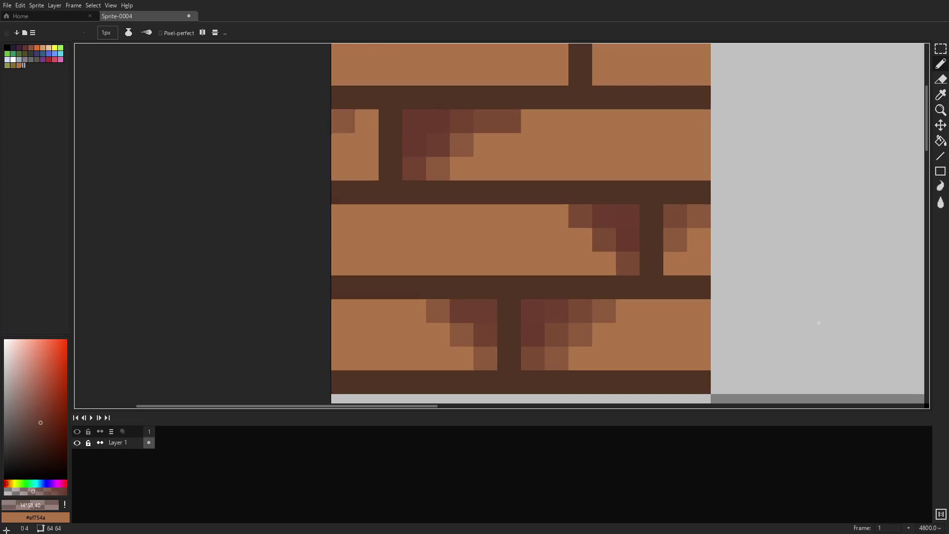
key("ctrl+y")
key("ctrl+y")
key("ctrl+y")
key("ctrl+y")
key("ctrl+y")
key("ctrl+y")
key("ctrl+y")
key("ctrl+y")
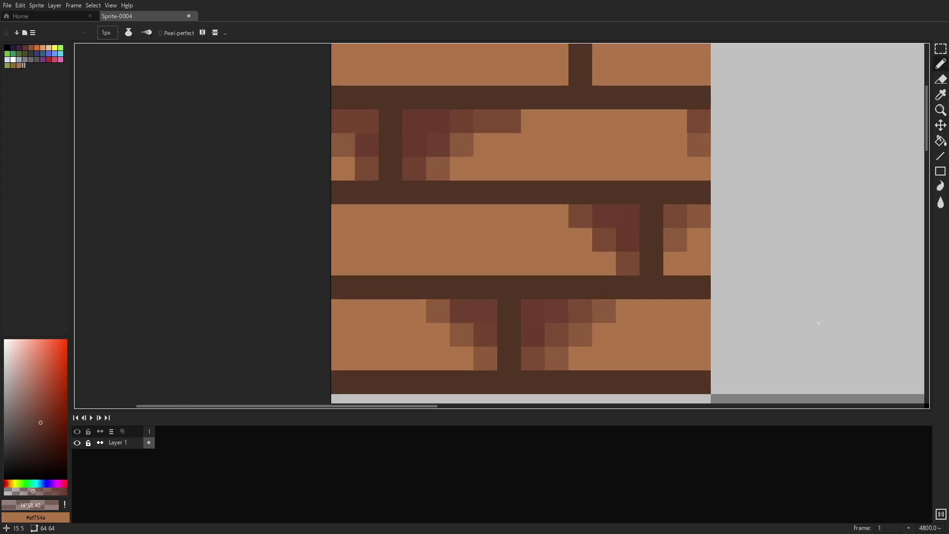
scroll(746, 263, "down", 2)
scroll(688, 266, "up", 2)
key("ctrl+y")
key("ctrl+y")
key("ctrl+y")
key("ctrl+y")
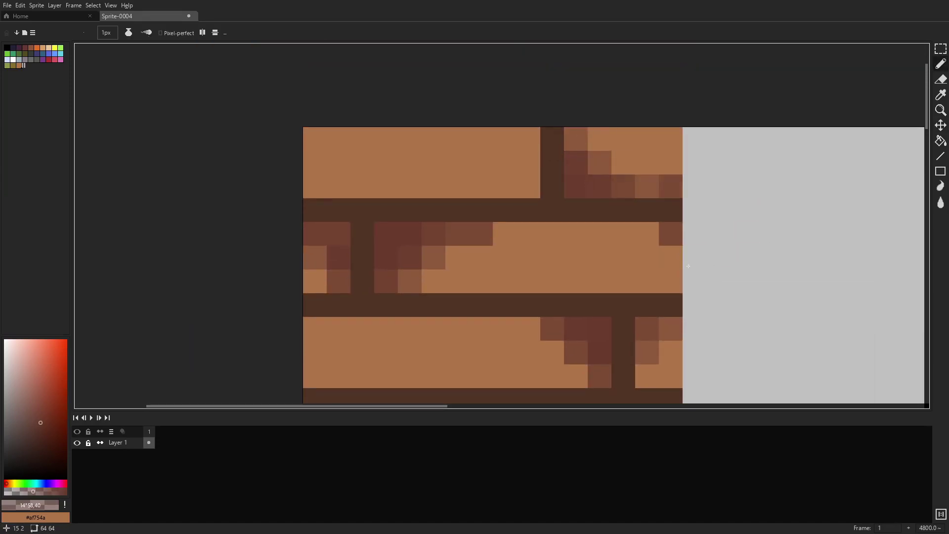
key("ctrl+y")
key("ctrl+y")
key("ctrl+y")
key("ctrl+y")
key("ctrl+y")
key("ctrl+y")
key("ctrl+y")
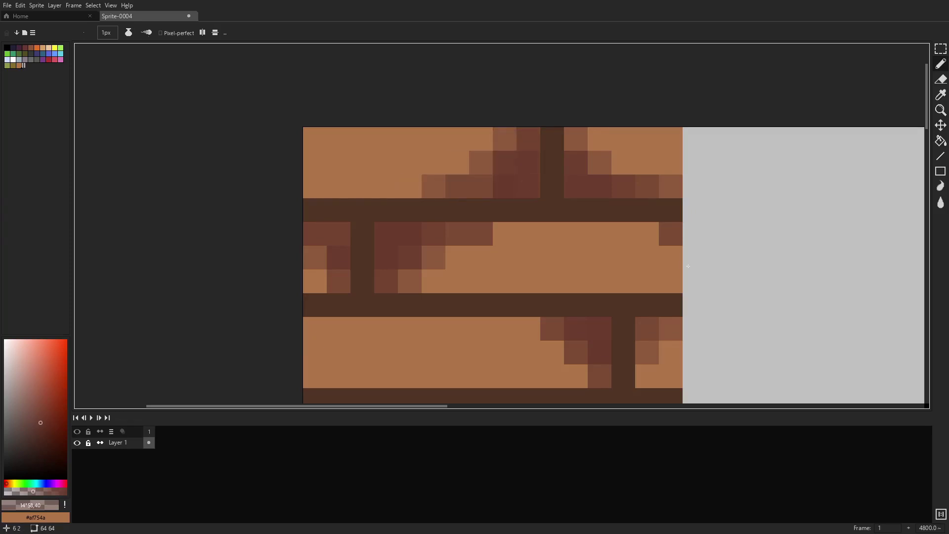
key("ctrl+y")
scroll(688, 266, "down", 3)
scroll(688, 266, "up", 2)
key("shift+n")
Streak translucent brown grain across the middle, bottom and upper planks, darkening the top plank's left end
left_click_drag(336, 250, 445, 237)
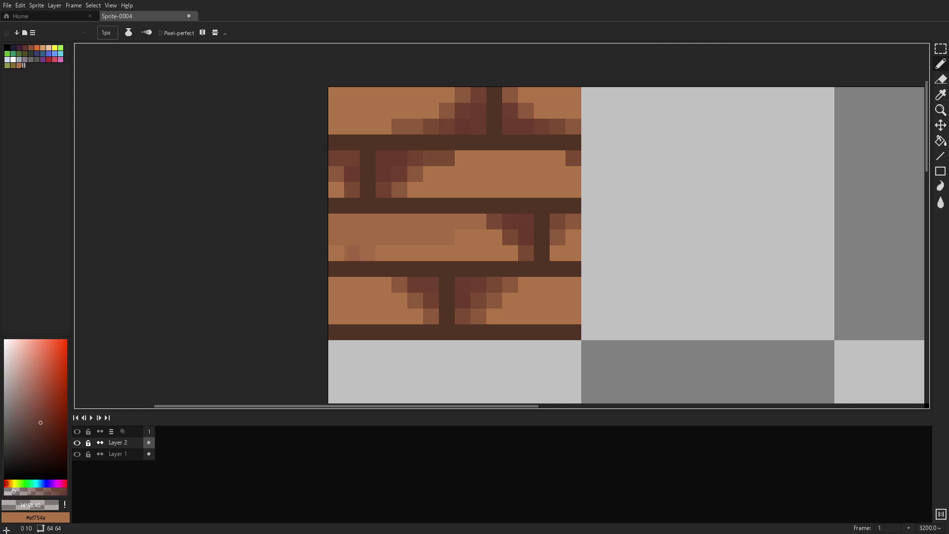
mouse_move(573, 237)
left_mouse_down()
mouse_move(589, 316)
mouse_move(568, 296)
mouse_move(341, 306)
left_mouse_up()
left_click_drag(558, 159, 494, 190)
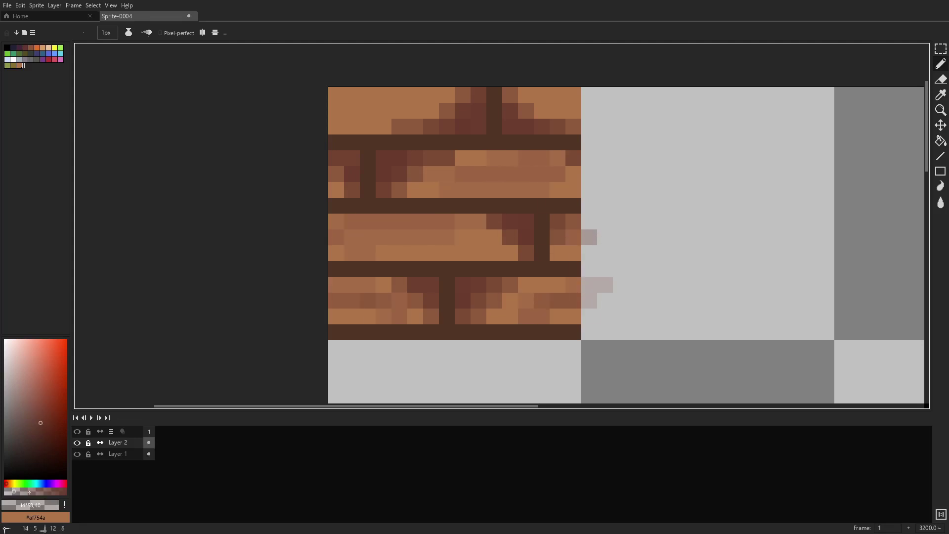
scroll(504, 255, "up", 1)
left_click_drag(395, 143, 333, 129)
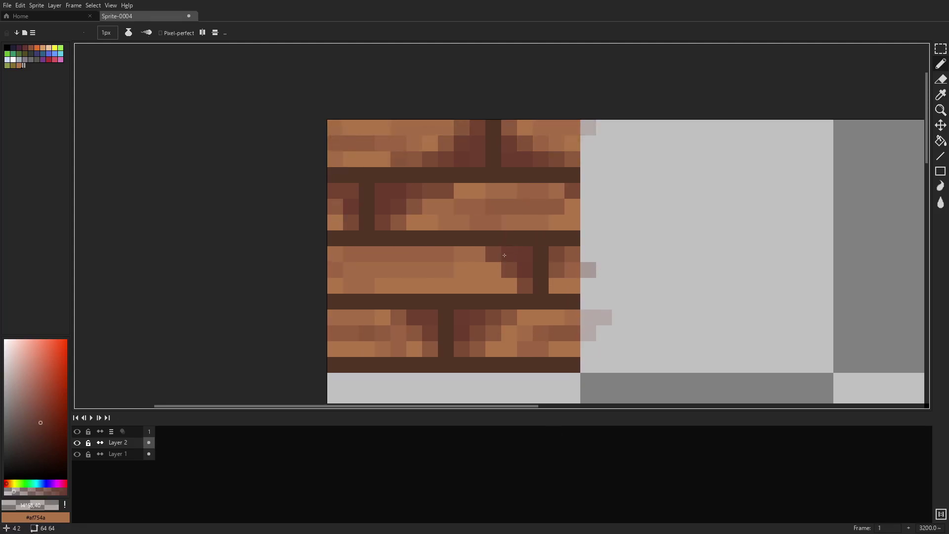
Undo the stray pixels beside the tile, then try and undo a darker middle-plank streak
key("ctrl+z")
key("ctrl+z")
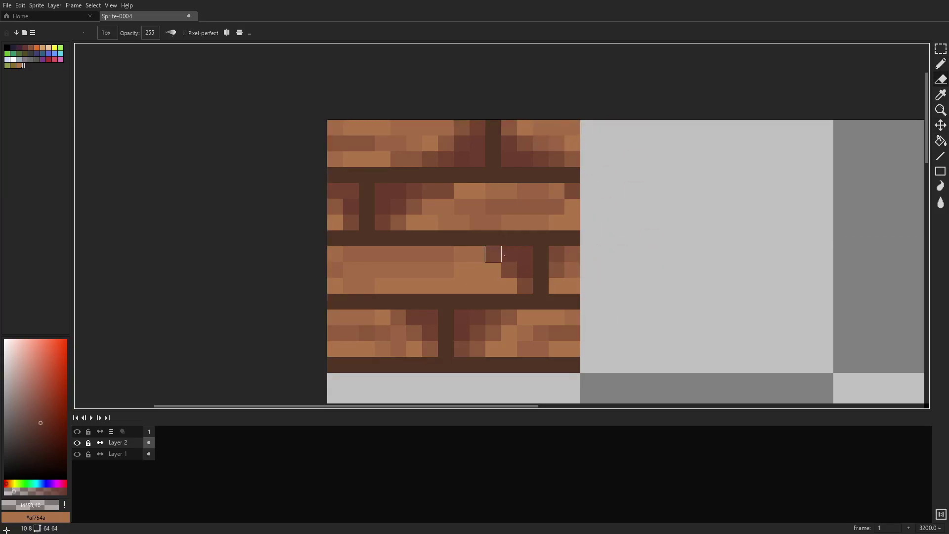
key("ctrl+o")
key("Escape")
mouse_move(444, 285)
left_mouse_down()
mouse_move(405, 289)
mouse_move(444, 269)
mouse_move(414, 274)
left_mouse_up()
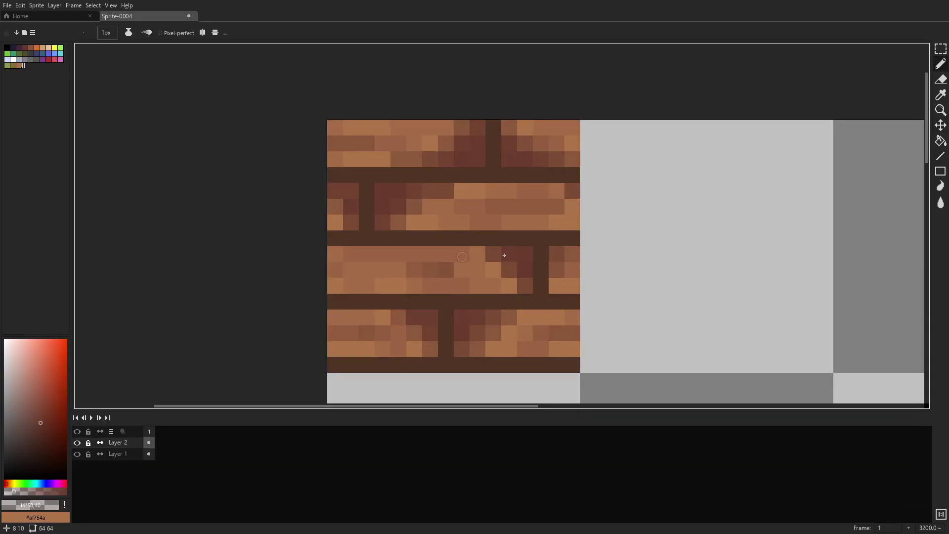
scroll(455, 243, "down", 1)
scroll(469, 221, "up", 1)
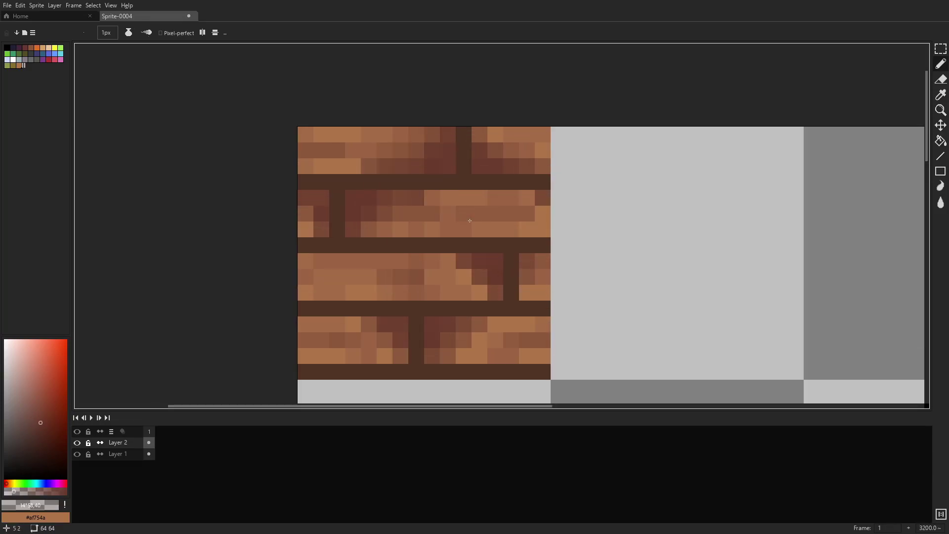
key("ctrl+z")
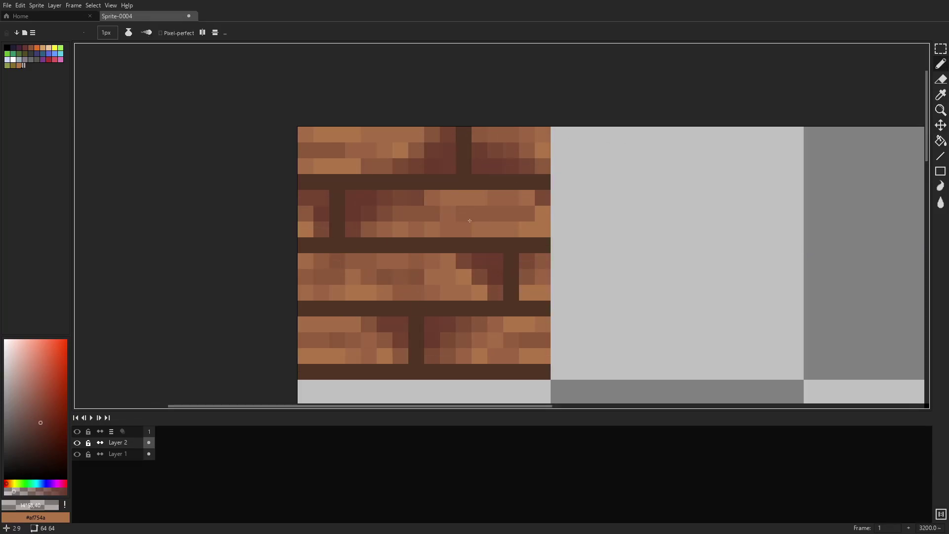
scroll(697, 259, "down", 1)
scroll(638, 211, "up", 1)
Darken the plank seams along rows 3, 7, 11 and the bottom row, plus columns 7 and 10
key("i")
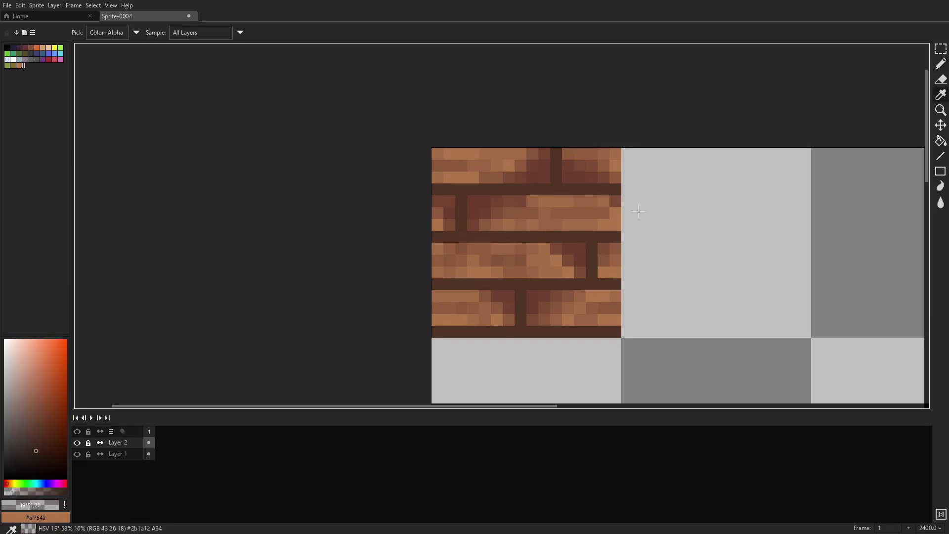
key("b")
left_click_drag(467, 237, 489, 237)
left_click(484, 189)
left_click_drag(472, 190, 615, 189)
left_click_drag(555, 153, 555, 166)
left_click_drag(437, 186, 455, 185)
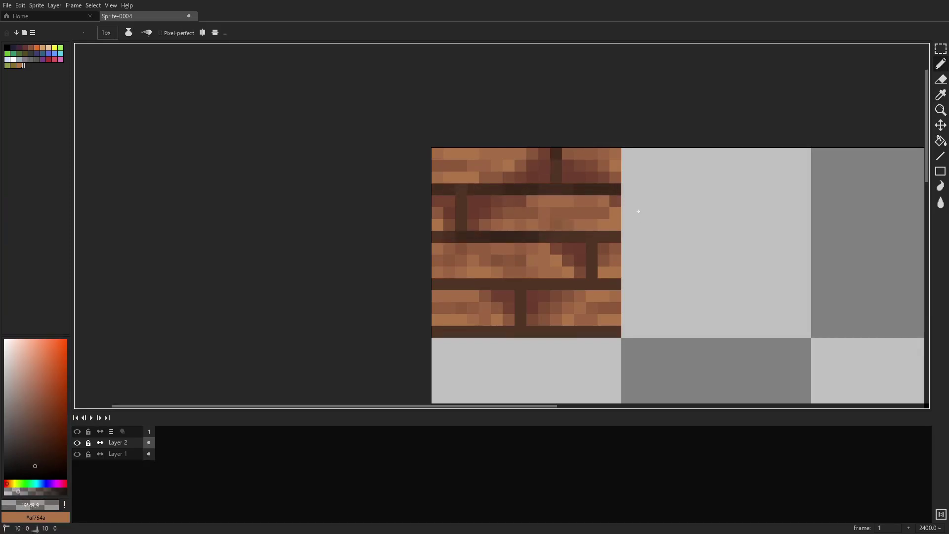
left_click_drag(509, 284, 438, 283)
left_click_drag(437, 331, 631, 328)
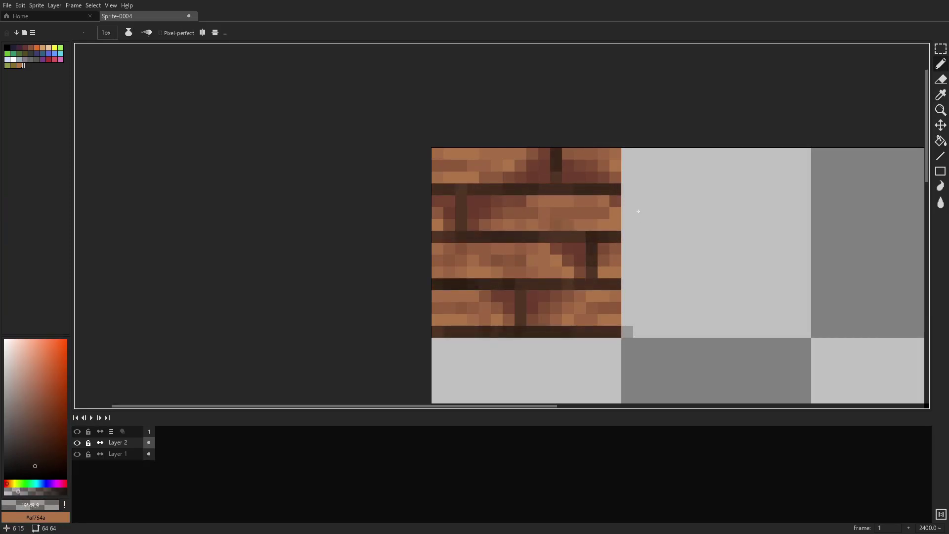
left_click_drag(520, 308, 533, 331)
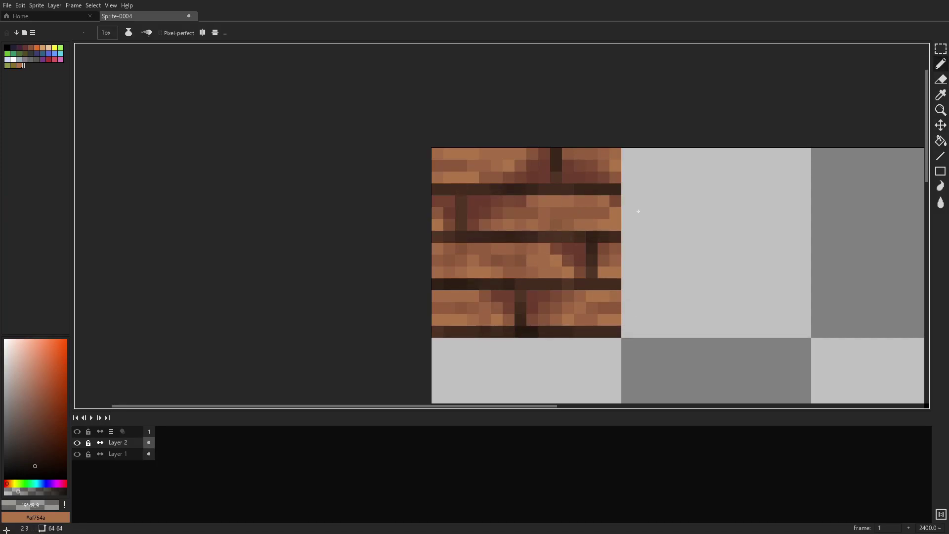
Zoom and pan around the wood tile to inspect the darkened seams
scroll(572, 180, "up", 1)
scroll(623, 206, "down", 5)
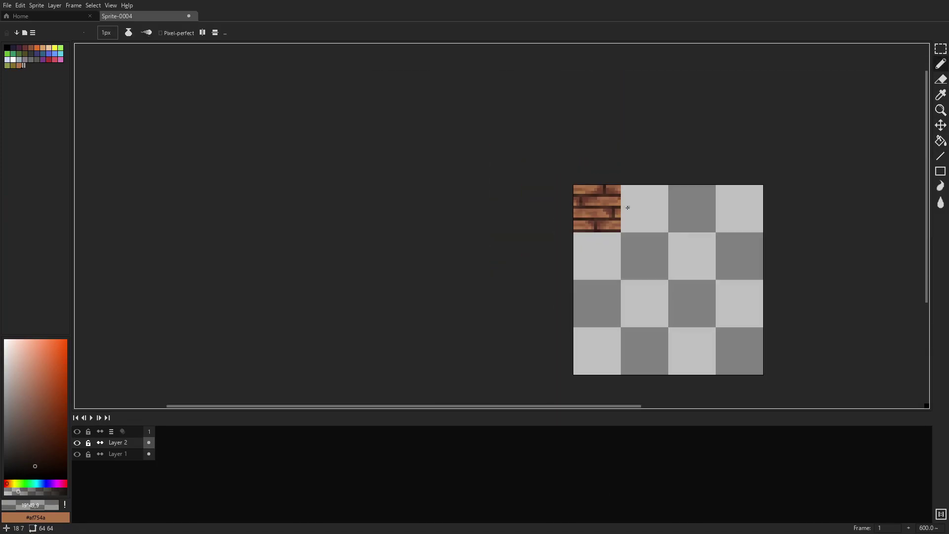
scroll(623, 206, "up", 5)
key("i")
key("b")
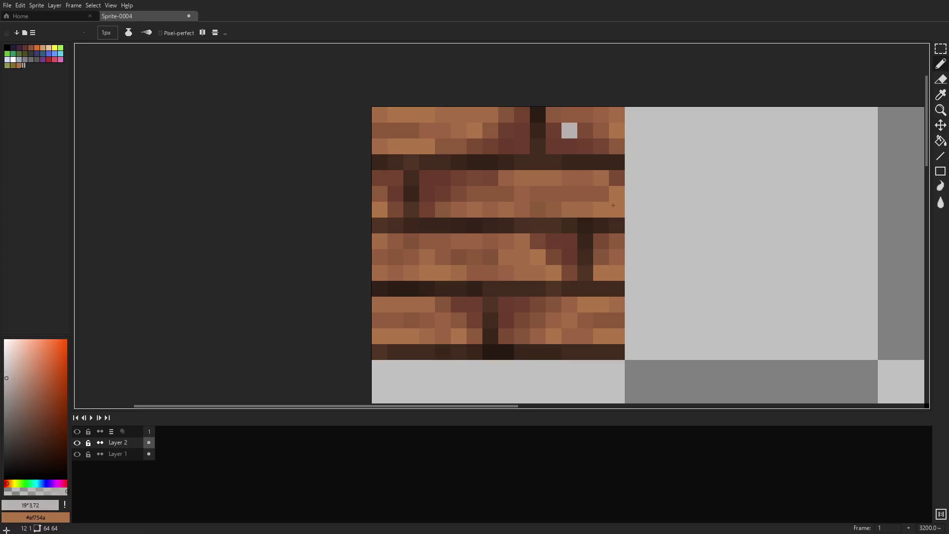
key("ctrl")
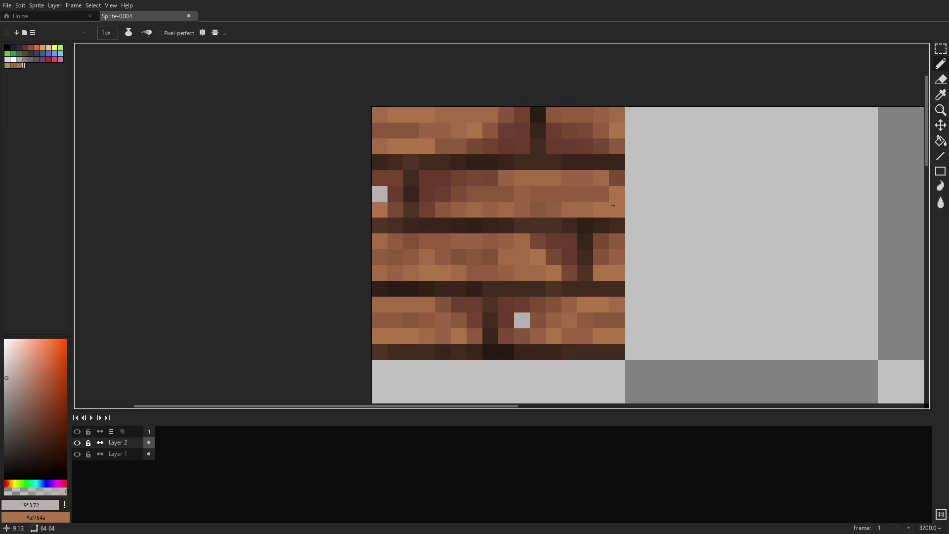
scroll(656, 183, "down", 5)
scroll(657, 182, "up", 5)
scroll(771, 200, "down", 6)
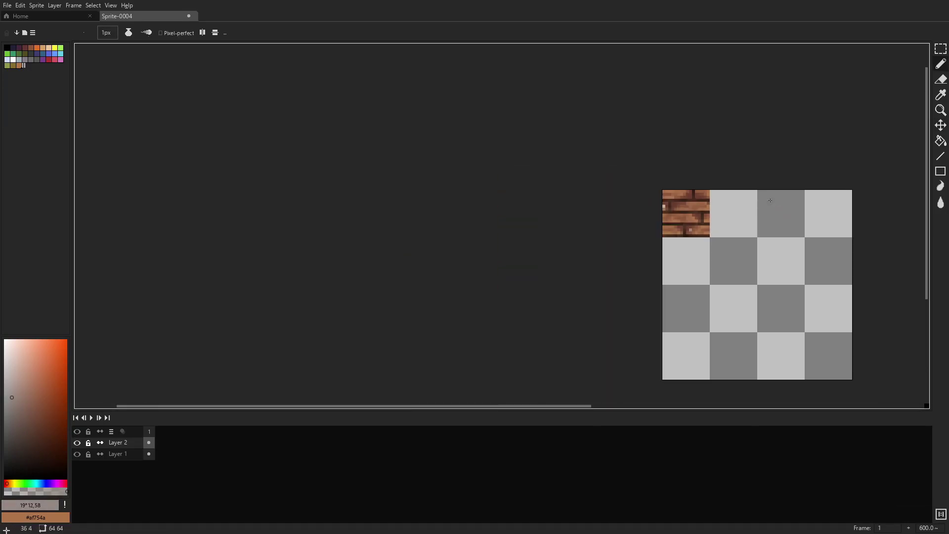
scroll(714, 206, "up", 4)
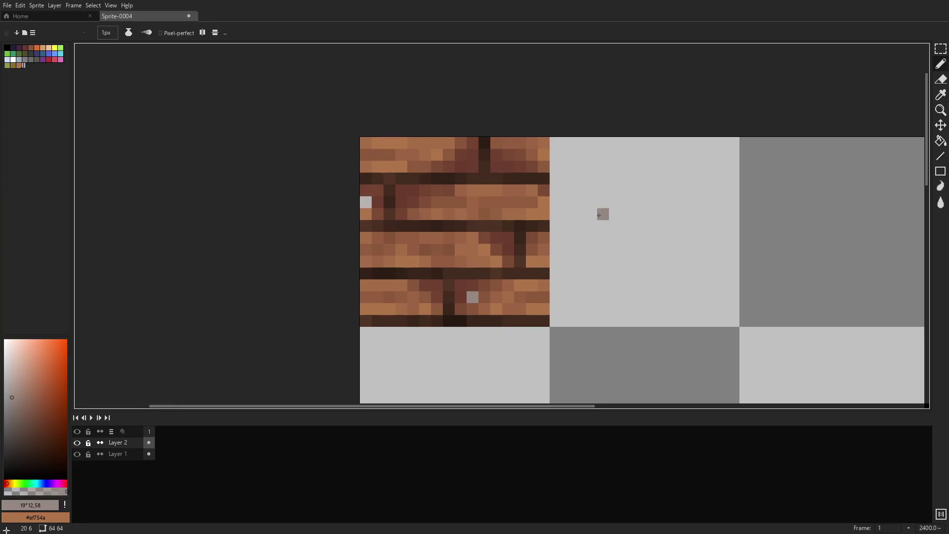
scroll(598, 214, "left", 2)
Sample the seam and plank browns from the wood tile, then pick a blue for the next tile
left_click(691, 195, "alt")
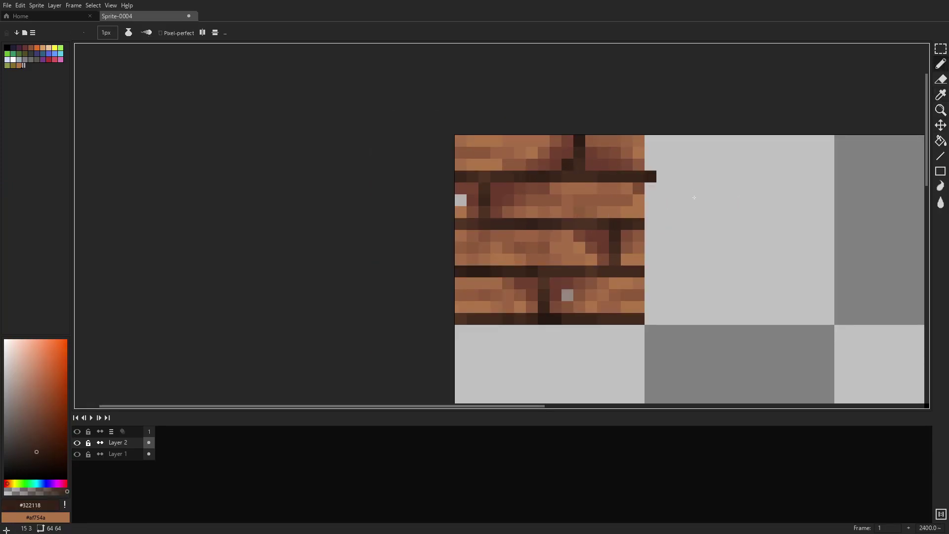
scroll(694, 197, "down", 3)
scroll(544, 174, "up", 4)
left_click(544, 173, "alt")
scroll(467, 257, "down", 2)
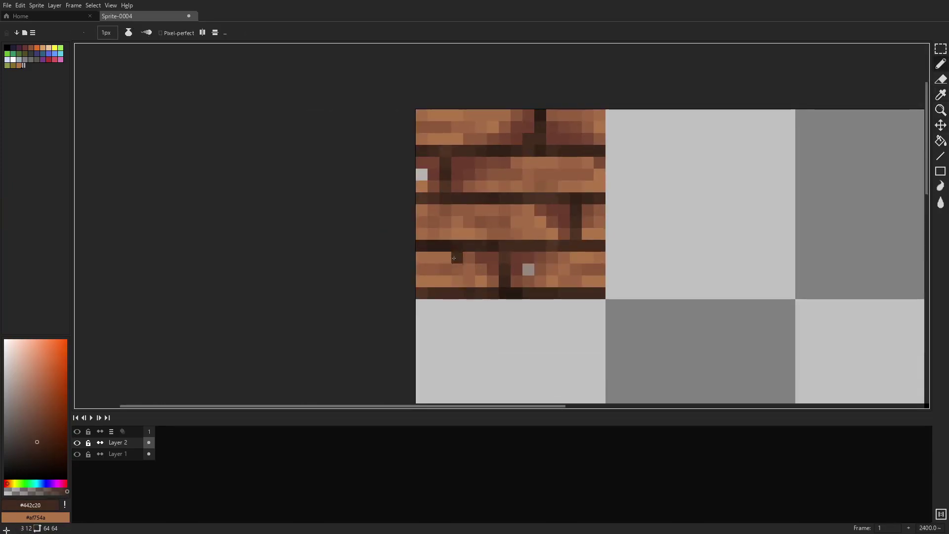
scroll(495, 258, "down", 3)
scroll(518, 237, "up", 1)
scroll(657, 223, "down", 3)
scroll(618, 230, "up", 9)
left_click(569, 218, "alt")
scroll(778, 98, "down", 1)
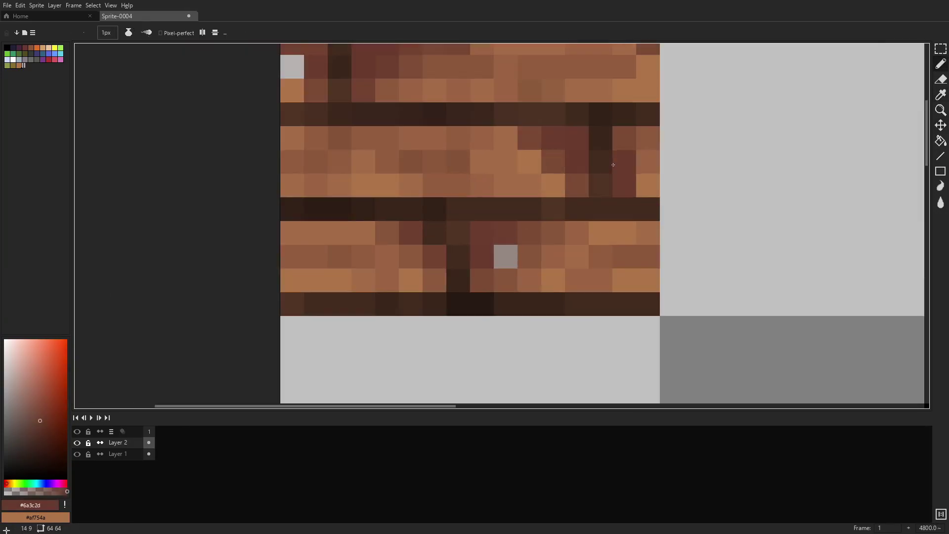
left_click(614, 163, "alt")
scroll(652, 217, "down", 3)
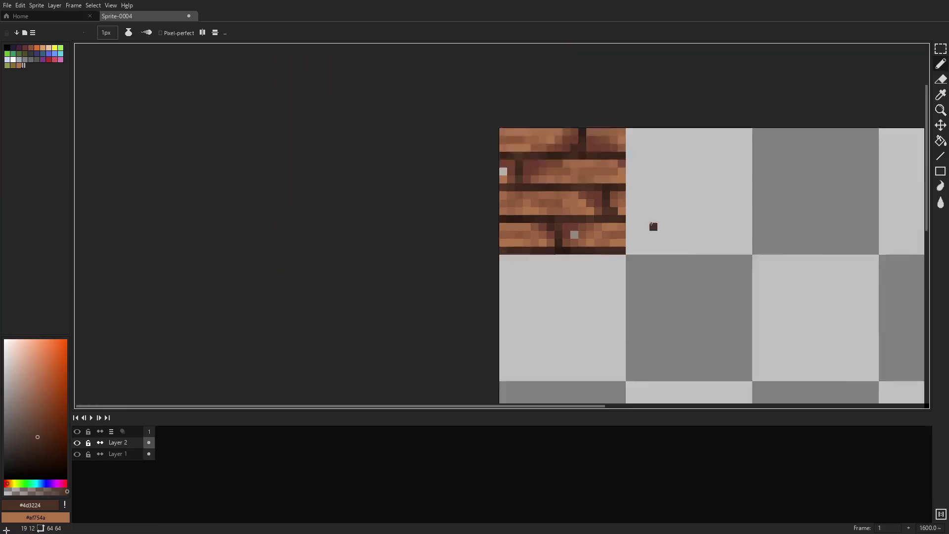
scroll(464, 163, "up", 4)
scroll(650, 207, "down", 5)
scroll(618, 207, "down", 4)
scroll(565, 206, "up", 8)
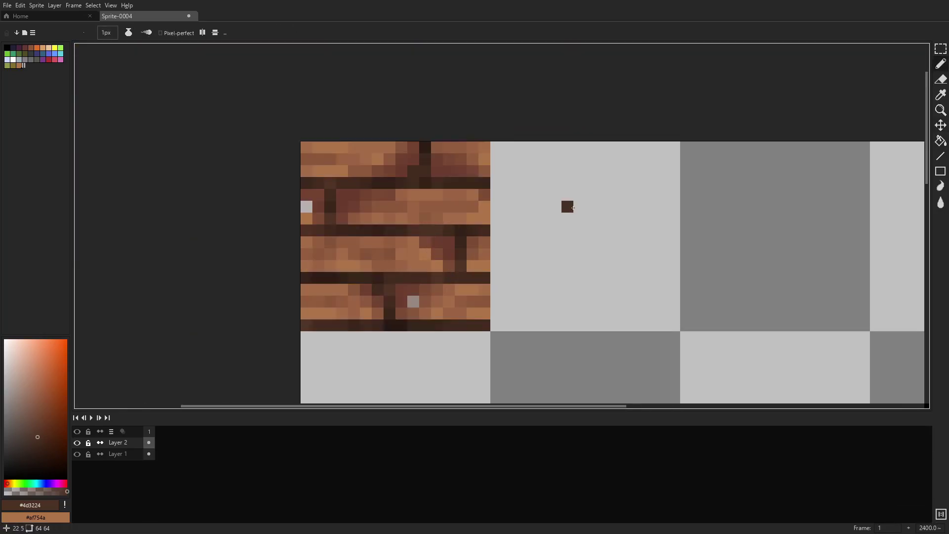
left_click(455, 197, "alt")
Try outlining and filling the second tile in light blue, then undo it
left_click(454, 197, "alt")
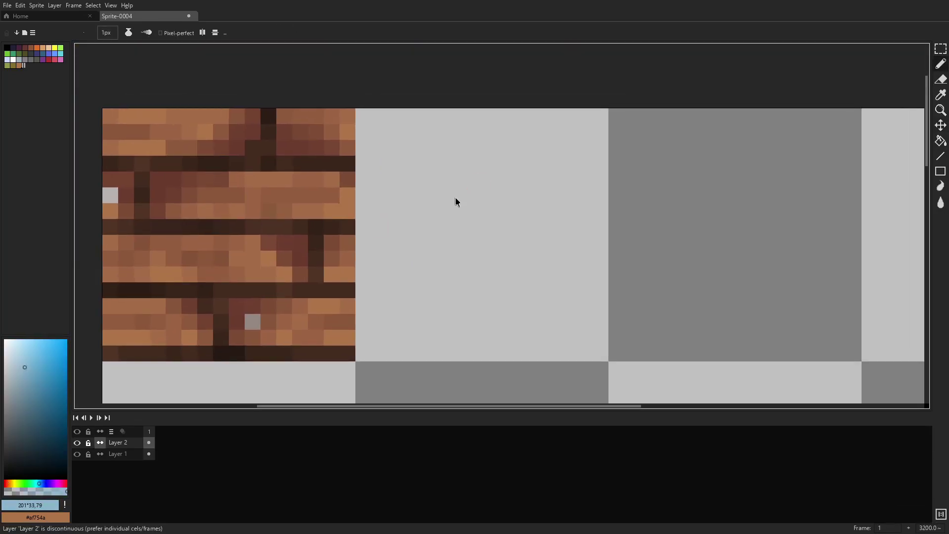
mouse_move(363, 353)
left_mouse_down()
mouse_move(553, 354)
mouse_move(600, 117)
mouse_move(601, 276)
left_mouse_up()
key("g")
left_click(537, 211)
key("b")
key("ctrl+z")
key("ctrl+z")
key("ctrl+z")
key("ctrl+z")
key("ctrl+z")
key("ctrl+z")
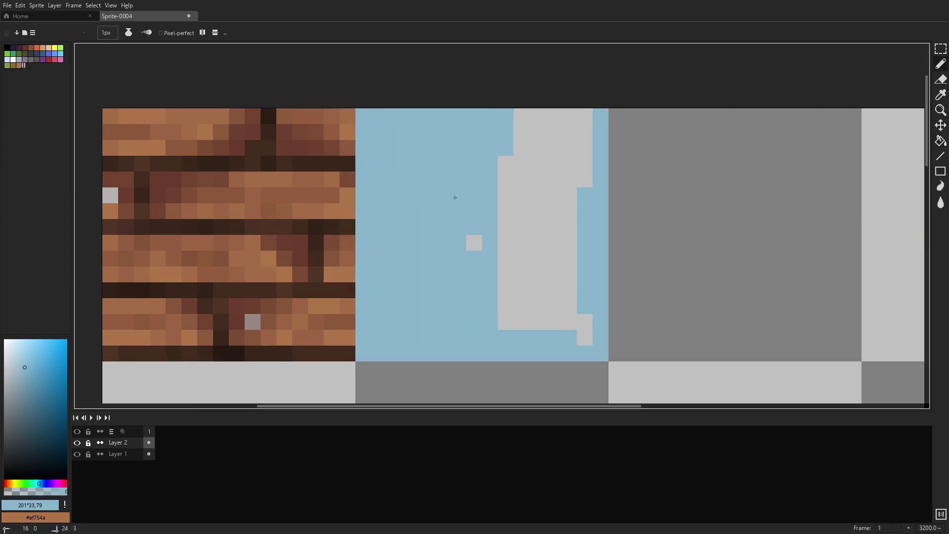
key("ctrl+z")
key("ctrl+z")
key("ctrl+z")
key("ctrl+z")
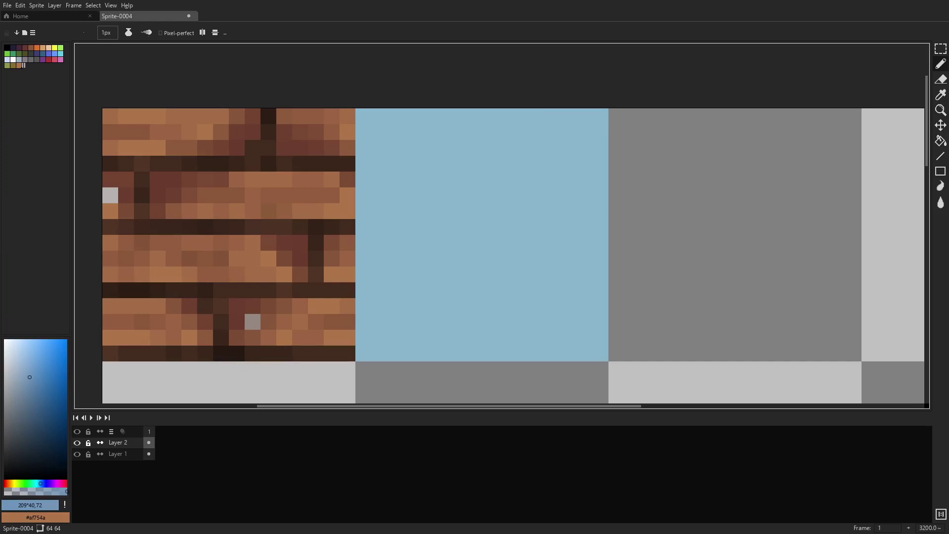
Fill the second tile with a bright cyan water base
left_click(37, 339)
left_click(38, 484)
left_click(518, 235)
key("b")
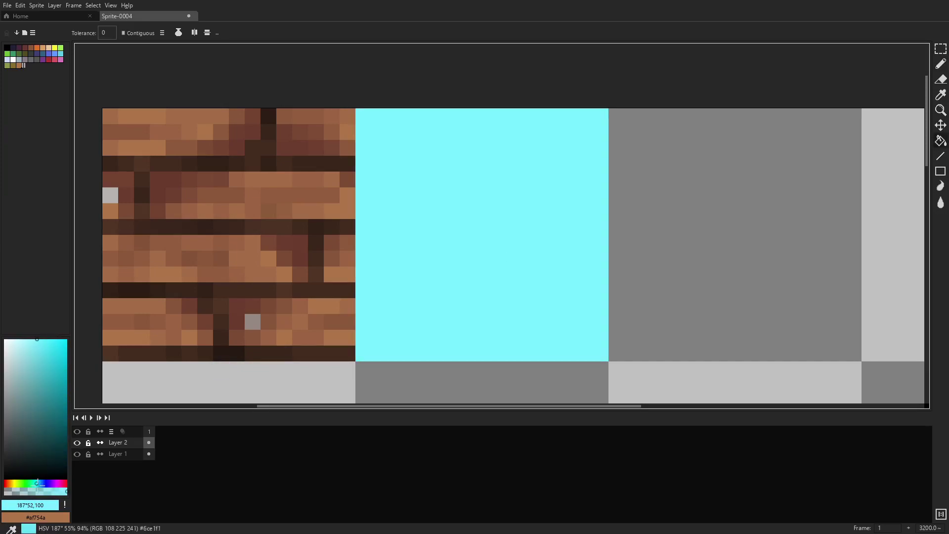
Draw pale cyan diagonal ripples and a diamond outline across the water tile
left_click(13, 339)
mouse_move(489, 116)
left_mouse_down()
mouse_move(406, 196)
mouse_move(363, 195)
left_mouse_up()
mouse_move(521, 116)
left_mouse_down()
mouse_move(426, 242)
mouse_move(440, 251)
mouse_move(363, 258)
mouse_move(474, 258)
mouse_move(474, 354)
left_mouse_up()
left_click(395, 258, "alt")
left_click_drag(395, 259, 411, 258)
left_click(490, 274, "alt")
mouse_move(505, 259)
left_mouse_down()
mouse_move(584, 227)
mouse_move(600, 242)
left_mouse_up()
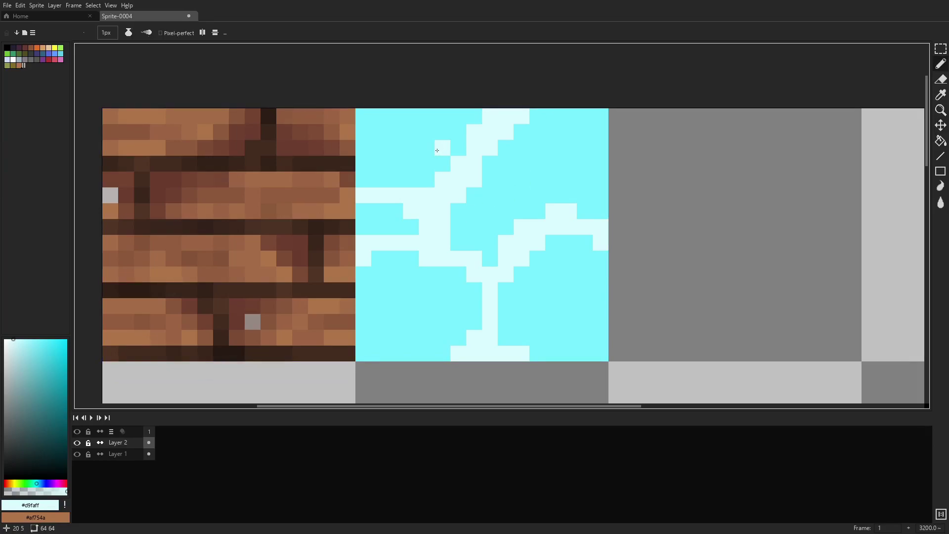
key("alt")
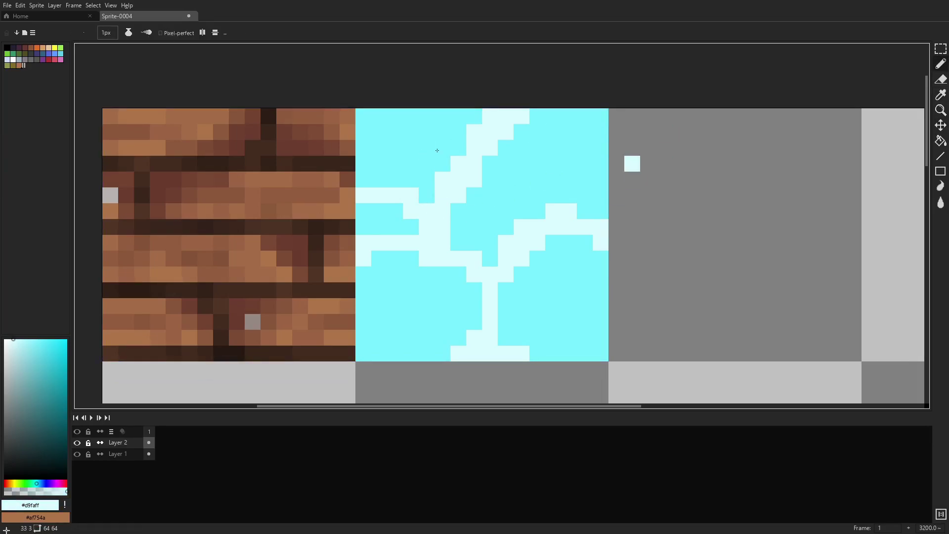
mouse_move(505, 147)
left_mouse_down()
mouse_move(522, 180)
mouse_move(553, 196)
left_mouse_up()
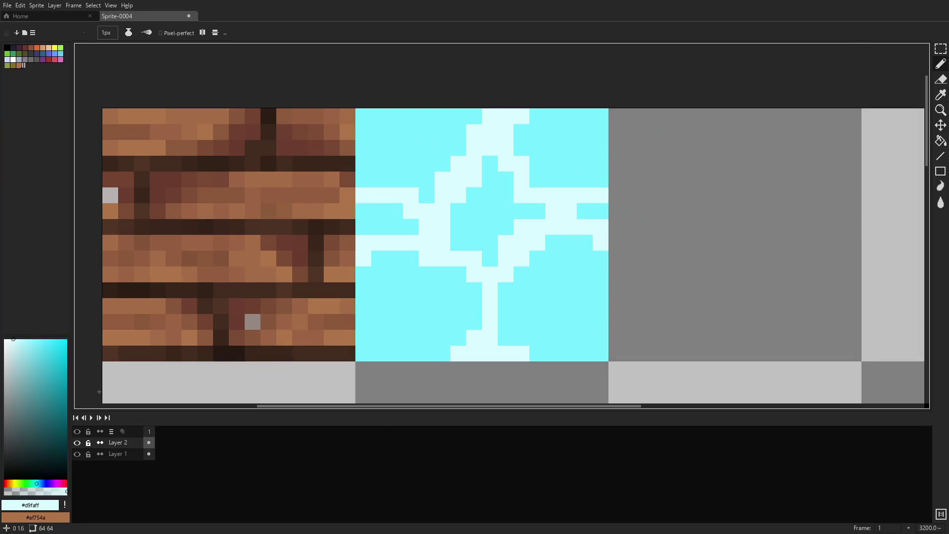
Paint darker cyan shading patches around the corners, edges and centre of the water tile
left_click(544, 291, "alt")
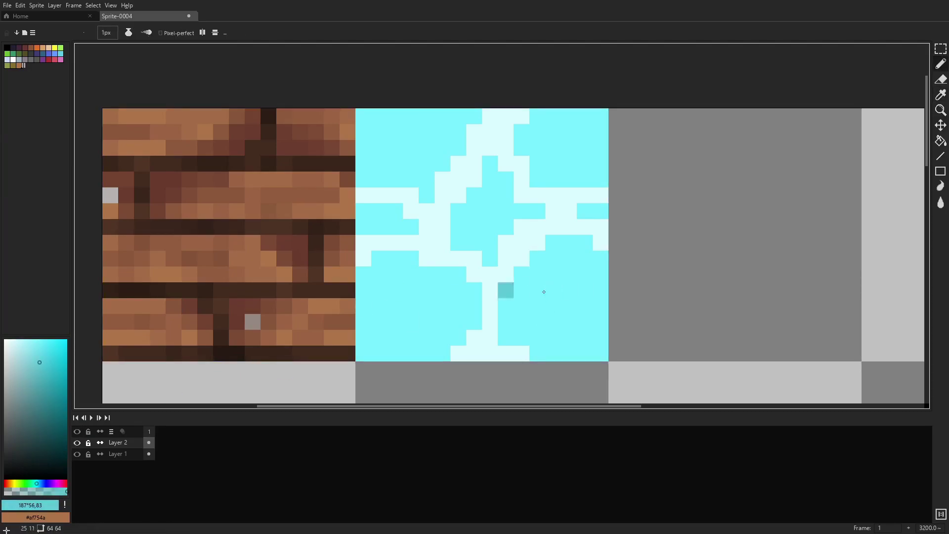
mouse_move(554, 242)
left_mouse_down()
mouse_move(506, 306)
mouse_move(474, 227)
left_mouse_up()
left_click_drag(553, 117, 600, 163)
mouse_move(553, 337)
left_mouse_down()
mouse_move(586, 353)
mouse_move(601, 341)
left_mouse_up()
left_click_drag(474, 306, 458, 274)
left_click(458, 243)
left_click_drag(363, 322, 363, 306)
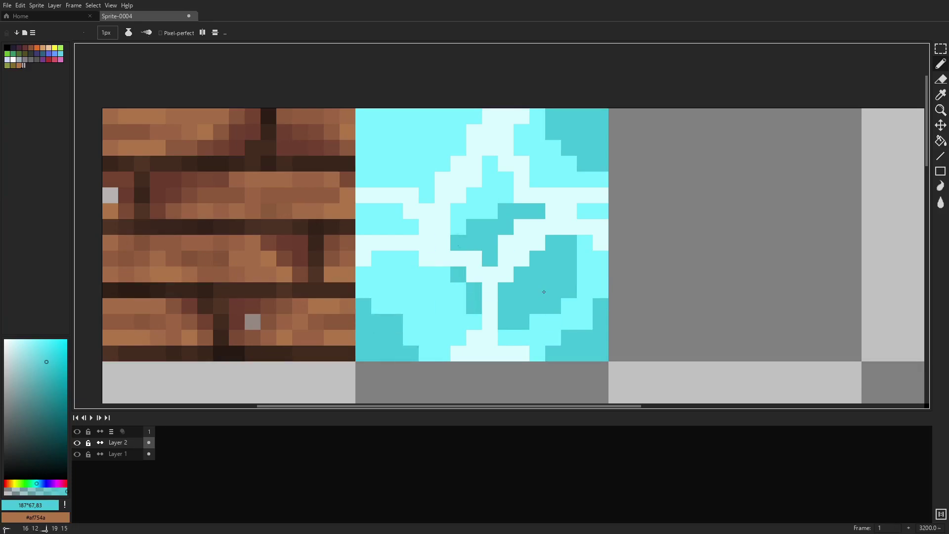
left_click_drag(410, 116, 363, 132)
mouse_move(473, 147)
left_mouse_down()
mouse_move(411, 163)
mouse_move(426, 196)
left_mouse_up()
left_click_drag(411, 226, 474, 195)
scroll(555, 187, "down", 5)
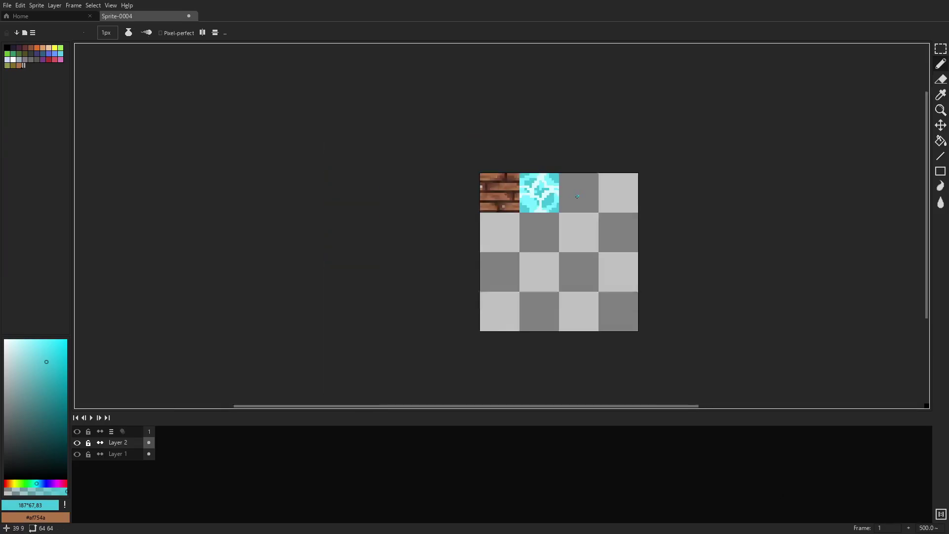
scroll(555, 188, "up", 5)
Soften the white ripple pixels to pale cyan and add mid cyan to the lower middle
left_click(580, 198, "alt")
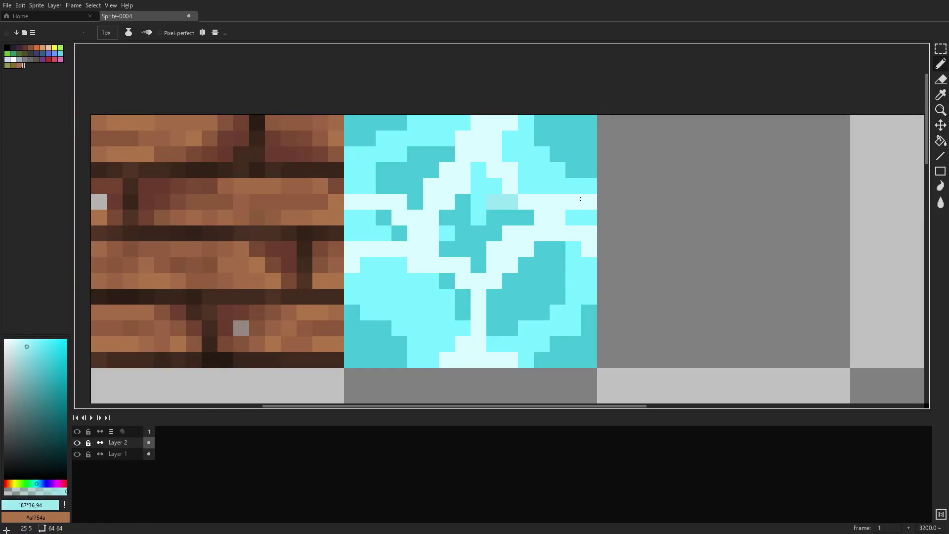
mouse_move(580, 198)
left_mouse_down()
mouse_move(525, 202)
mouse_move(486, 146)
mouse_move(351, 202)
mouse_move(589, 202)
left_mouse_up()
left_click(478, 281, "alt")
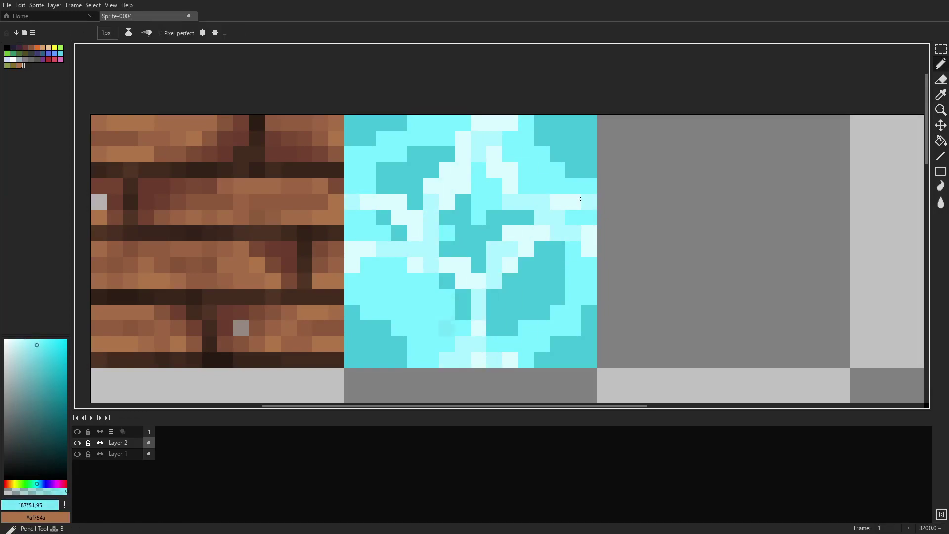
mouse_move(446, 312)
left_mouse_down()
mouse_move(541, 328)
mouse_move(574, 185)
mouse_move(407, 139)
mouse_move(525, 202)
left_mouse_up()
Add more darker cyan shading to the upper-right, lower-right and lower-left areas
left_click(48, 377)
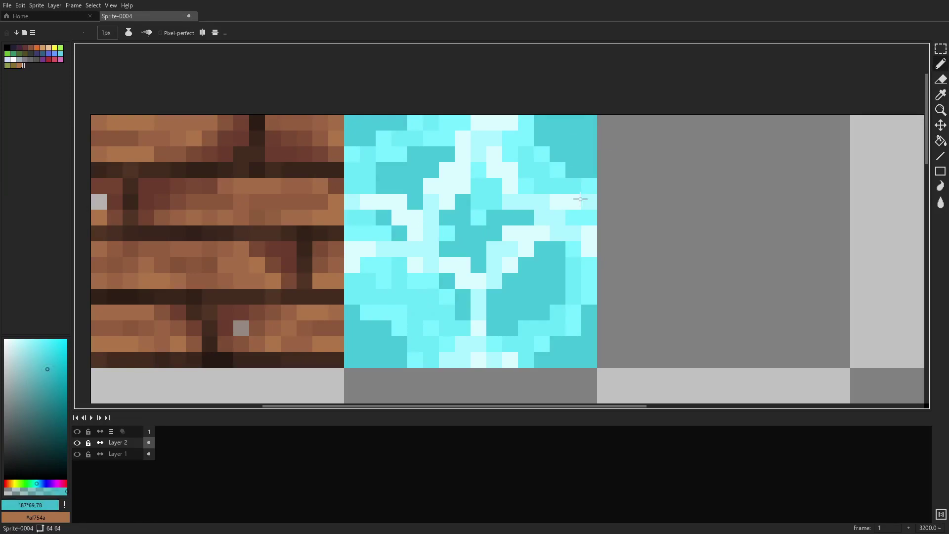
left_click_drag(558, 154, 589, 123)
left_click_drag(588, 346, 553, 275)
left_click_drag(399, 154, 479, 250)
left_click_drag(352, 344, 401, 360)
scroll(597, 243, "down", 3)
scroll(597, 243, "up", 3)
Outline the third tile in light green and bucket-fill it green
left_click_drag(597, 243, 440, 173)
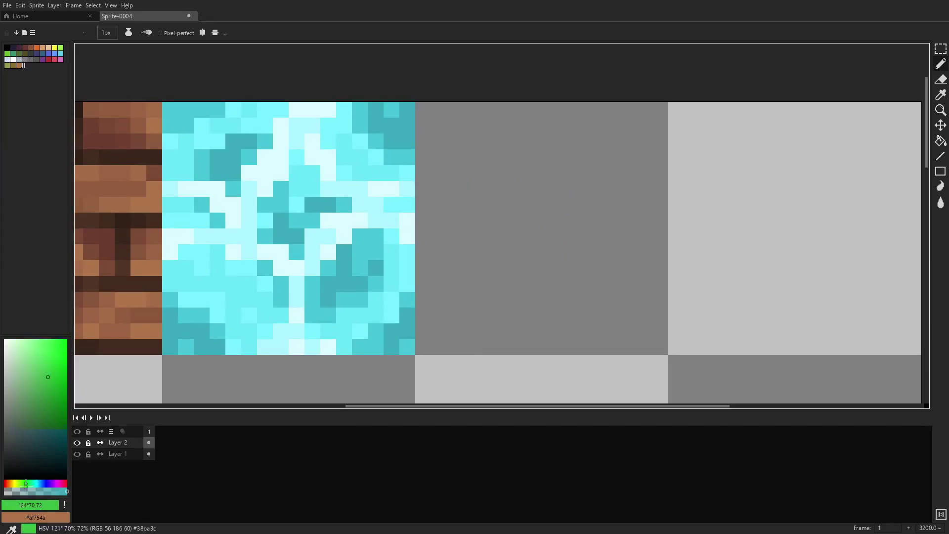
left_click(31, 381)
mouse_move(423, 346)
left_mouse_down()
mouse_move(490, 345)
mouse_move(661, 110)
mouse_move(660, 276)
left_mouse_up()
key("g")
left_click(597, 220)
key("b")
Add a lighter green pixel and scatter dark green shading across the grass
left_click(28, 363)
left_click(470, 252)
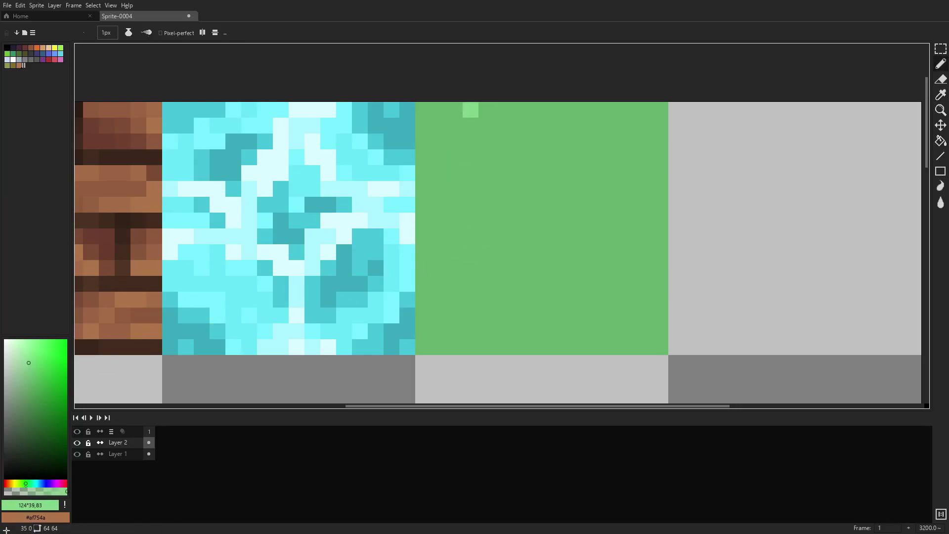
left_click(30, 367)
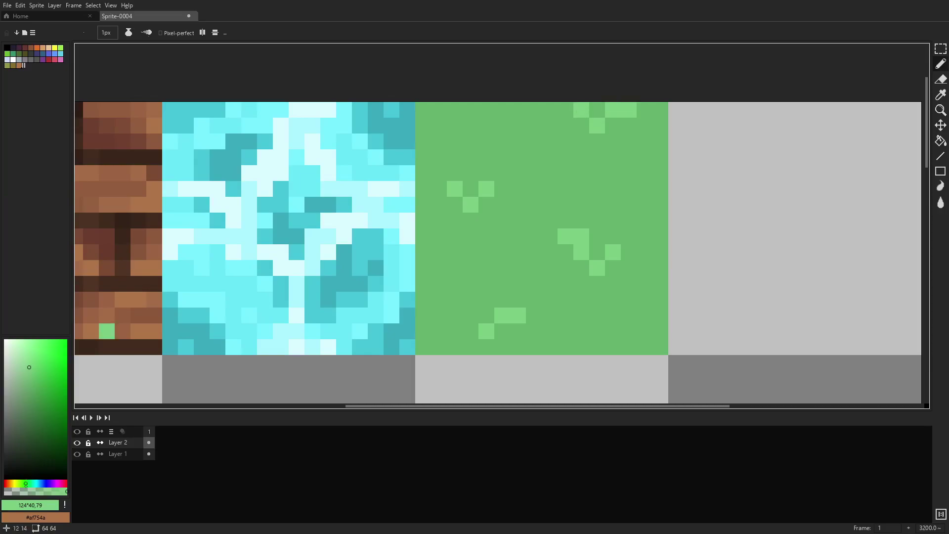
left_click(34, 386)
mouse_move(423, 168)
left_mouse_down()
mouse_move(423, 188)
mouse_move(494, 133)
mouse_move(643, 207)
mouse_move(613, 346)
mouse_move(425, 284)
mouse_move(471, 109)
left_mouse_up()
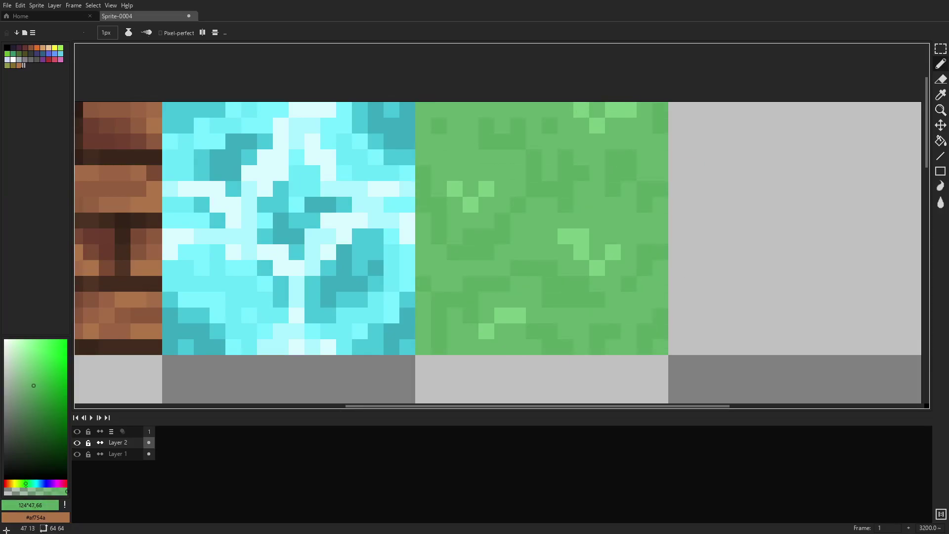
Dot eight deep green pixels sampled from the tile across the grass
scroll(587, 191, "down", 3)
scroll(586, 191, "up", 3)
left_click(587, 190, "alt")
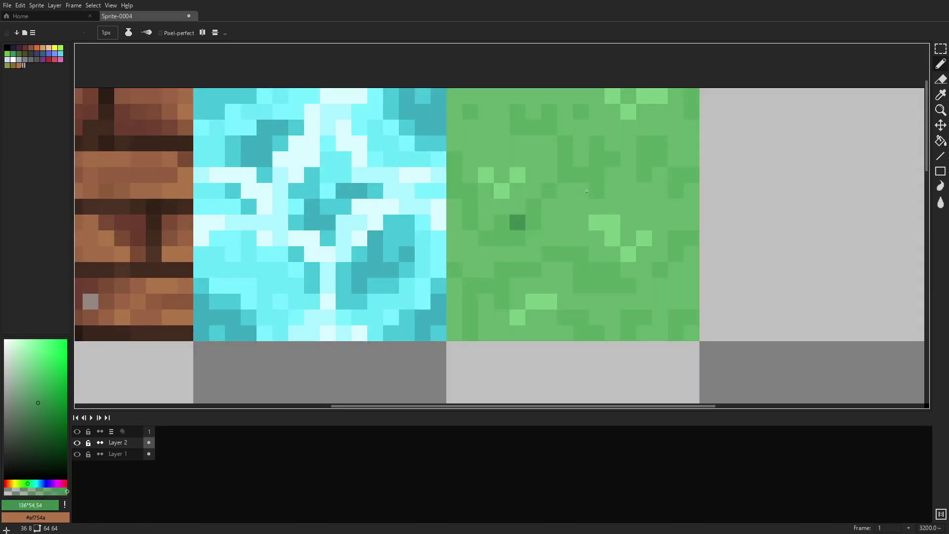
left_click(462, 199)
left_click(525, 230)
left_click(573, 175)
left_click(667, 255)
left_click(667, 151)
left_click(477, 293)
left_click(660, 325)
left_click(463, 103)
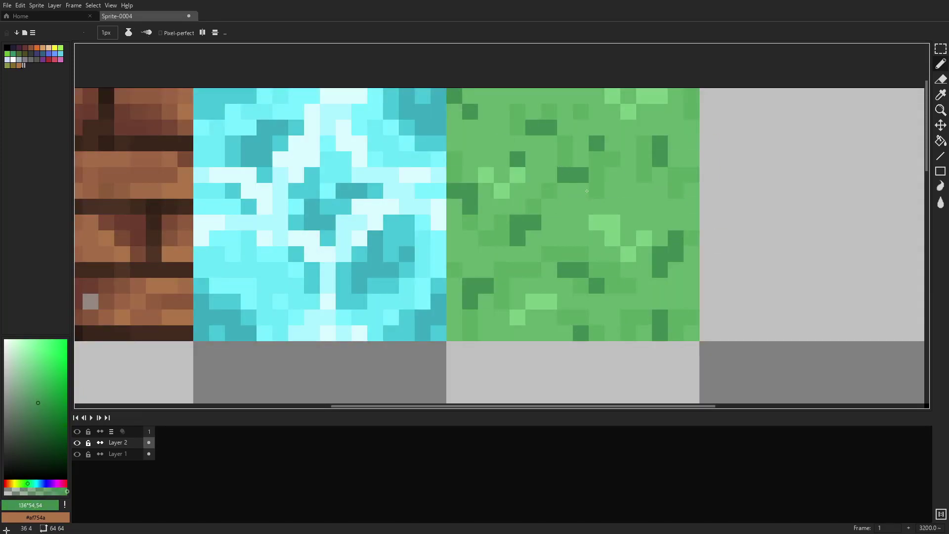
Add light green highlight pixels to the grass, then sample a dark green
left_click(533, 159, "alt")
left_click_drag(502, 190, 517, 191)
left_click(596, 143)
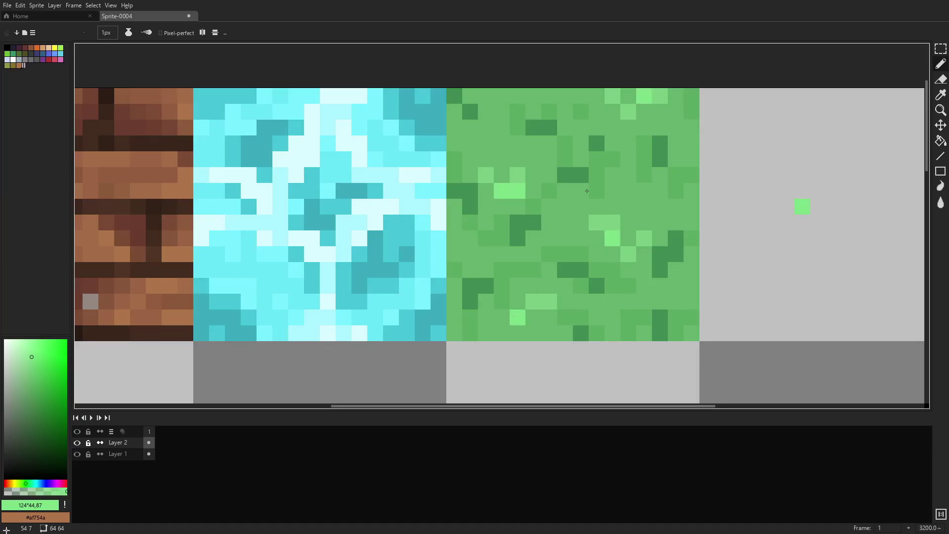
scroll(586, 191, "down", 3)
scroll(597, 229, "up", 3)
left_click(597, 229, "alt")
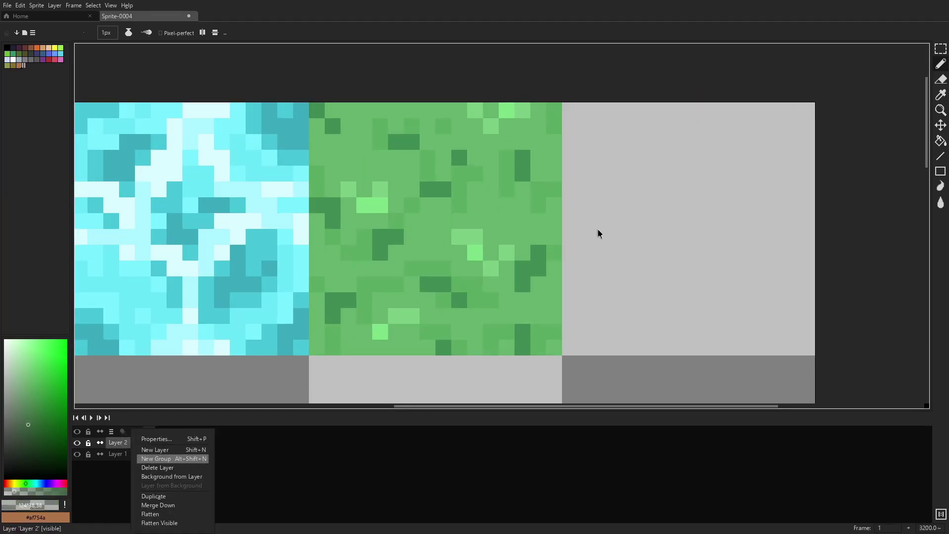
Add a new layer for the fourth tile
key("Return")
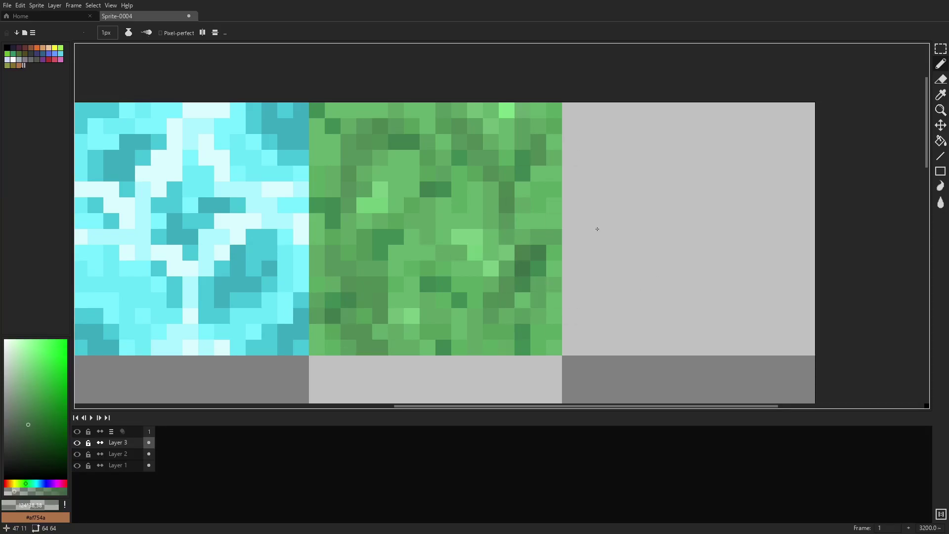
scroll(597, 229, "down", 5)
scroll(445, 179, "up", 5)
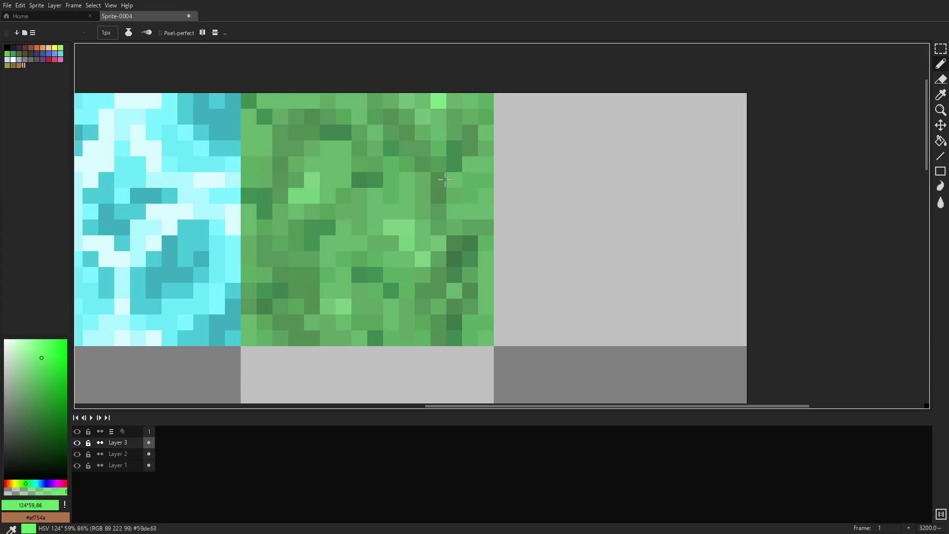
scroll(536, 141, "down", 4)
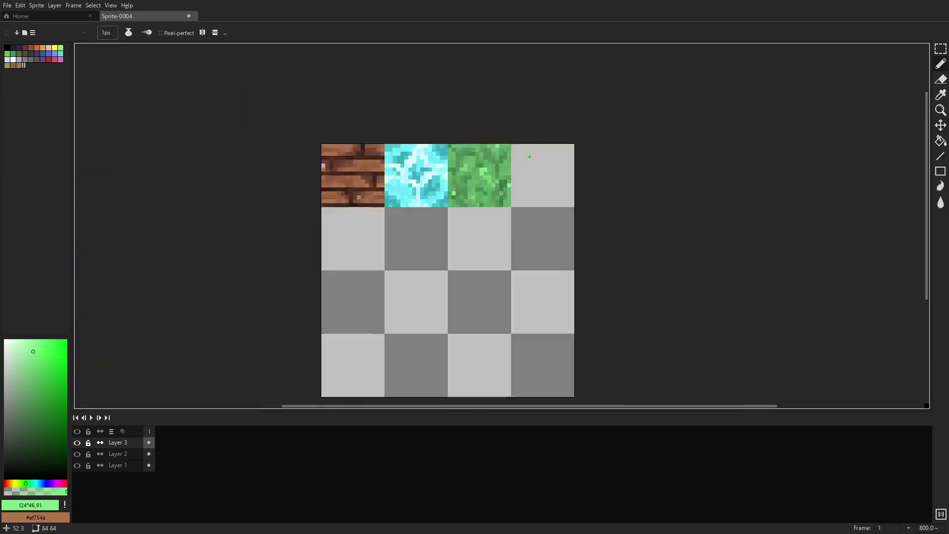
scroll(508, 142, "up", 4)
Paint a light sand wave along the top rows and a light block along the bottom
scroll(498, 136, "right", 2)
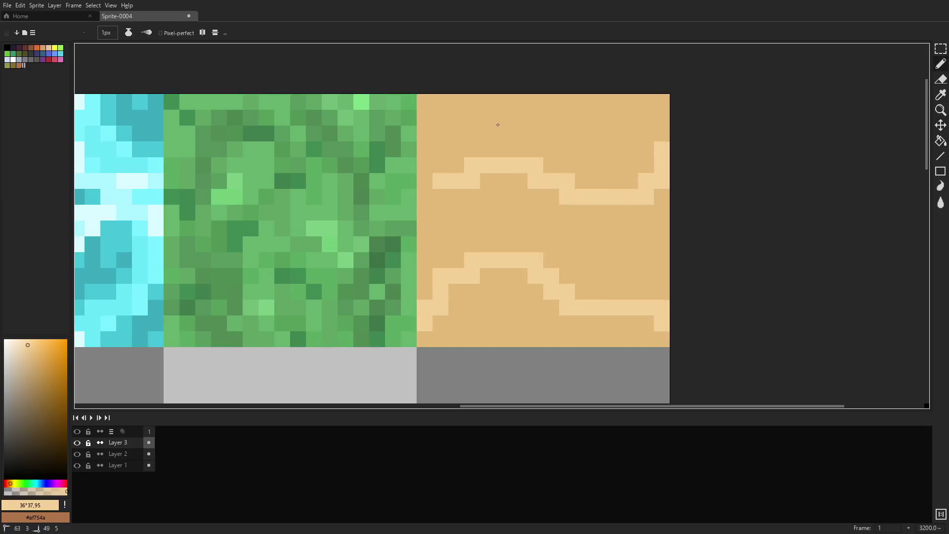
left_click_drag(441, 197, 425, 164)
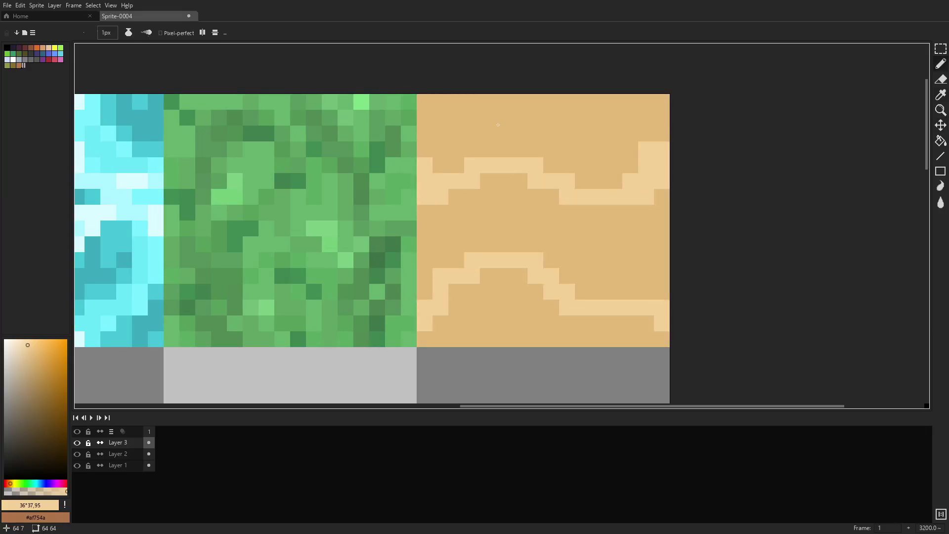
left_click(646, 196)
left_click(598, 165)
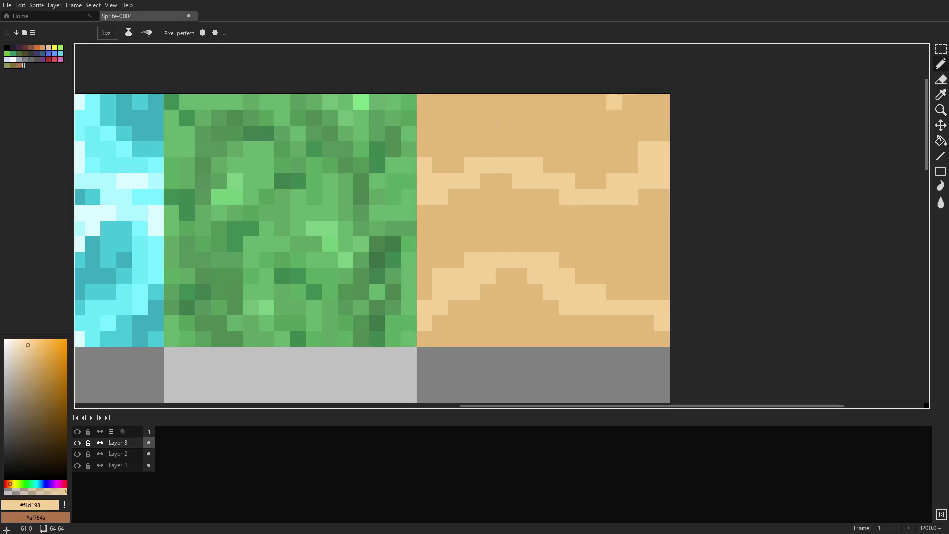
left_click_drag(519, 101, 630, 101)
left_click_drag(566, 323, 520, 339)
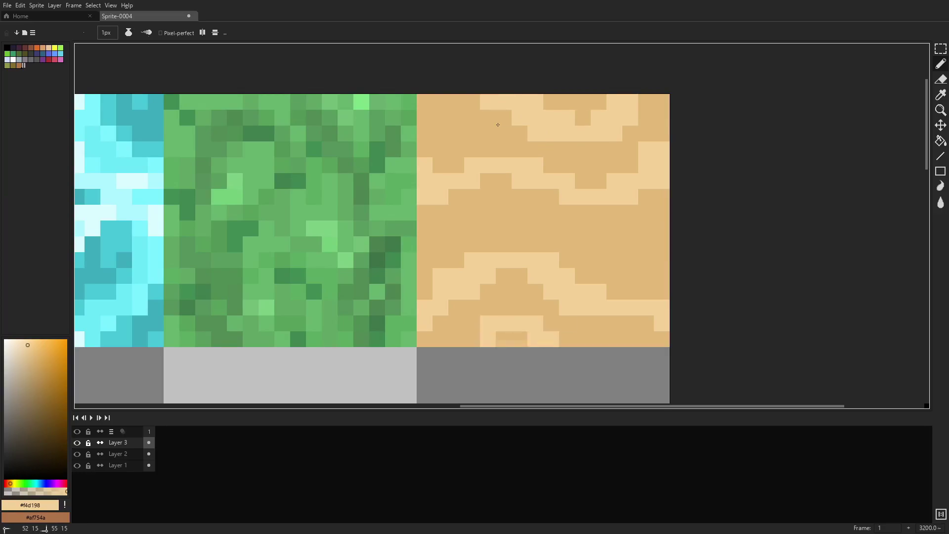
Touch up individual sand pixels and add a light sand block at the right edge
left_click(519, 134, "alt")
left_click(455, 339)
left_click(536, 117, "alt")
left_click(440, 118)
left_click_drag(615, 244, 662, 260)
scroll(502, 129, "up", 2)
scroll(500, 138, "down", 4)
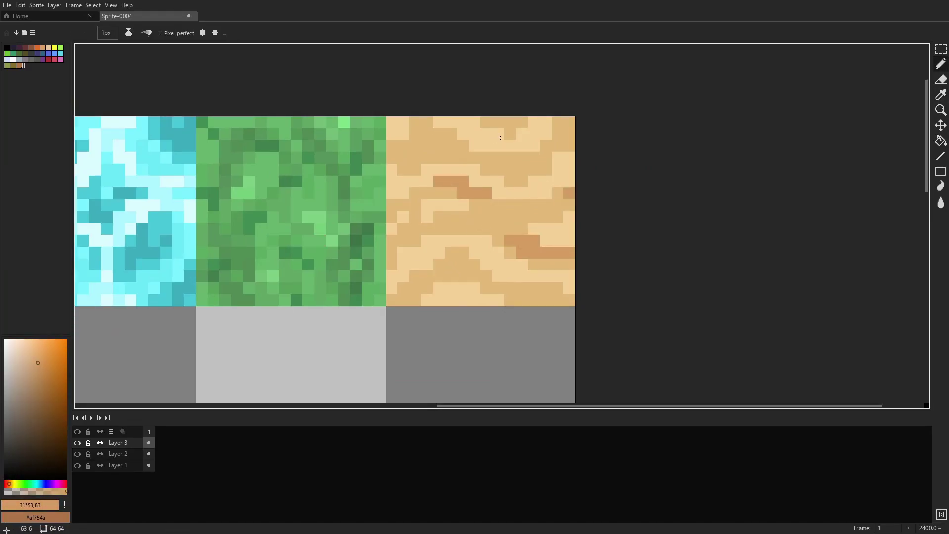
Redo the undone darker tan streaks and shading strokes on the sand tile
key("ctrl+y")
key("ctrl+y")
key("ctrl+y")
key("ctrl+y")
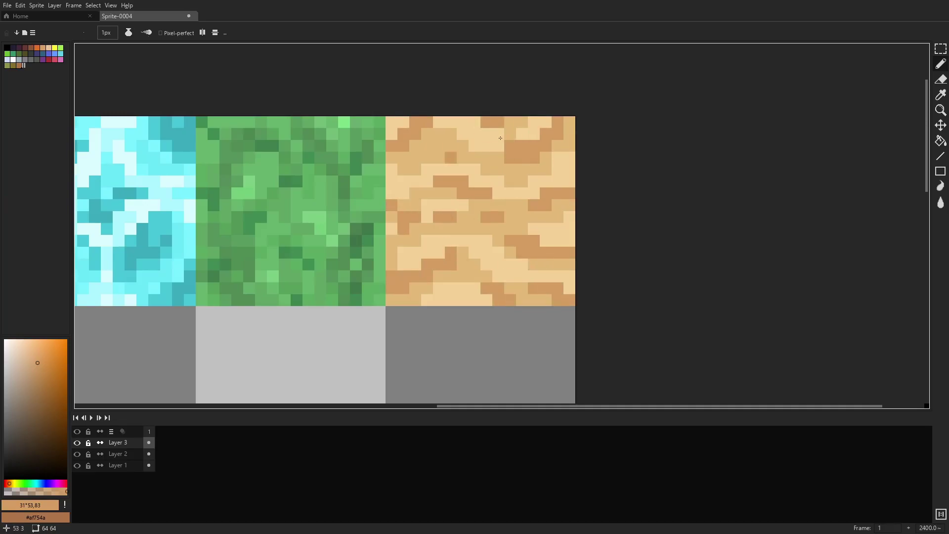
key("ctrl+y")
key("ctrl+y")
key("ctrl+y")
key("i")
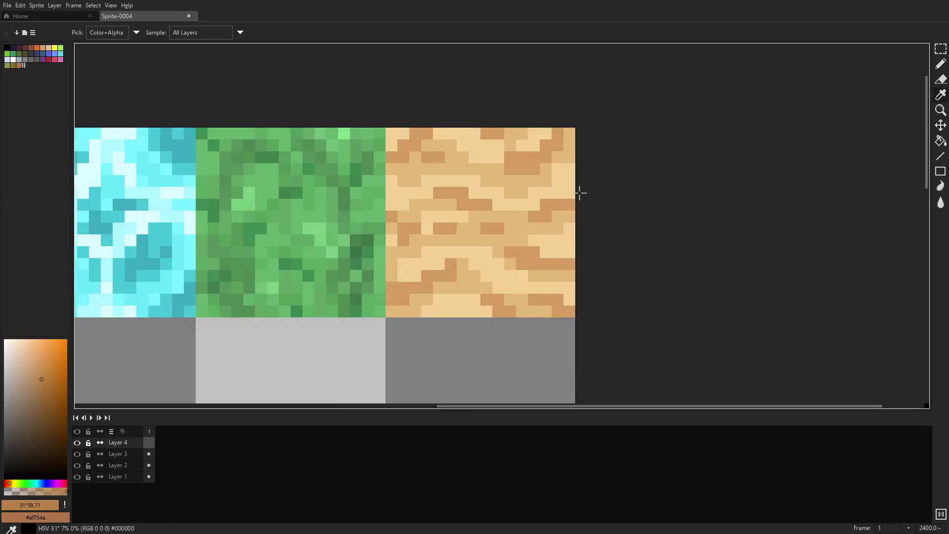
key("b")
key("ctrl+y")
key("ctrl+y")
key("ctrl+y")
key("ctrl+y")
key("ctrl+y")
key("ctrl+y")
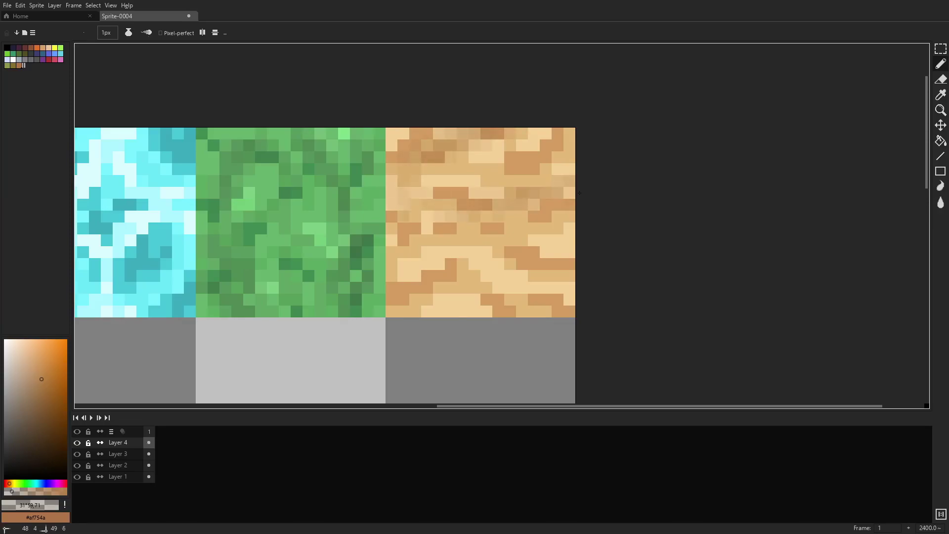
key("ctrl+y")
key("ctrl+y")
key("ctrl+y")
key("ctrl+y")
key("ctrl+y")
key("ctrl+y")
key("ctrl+y")
key("ctrl+y")
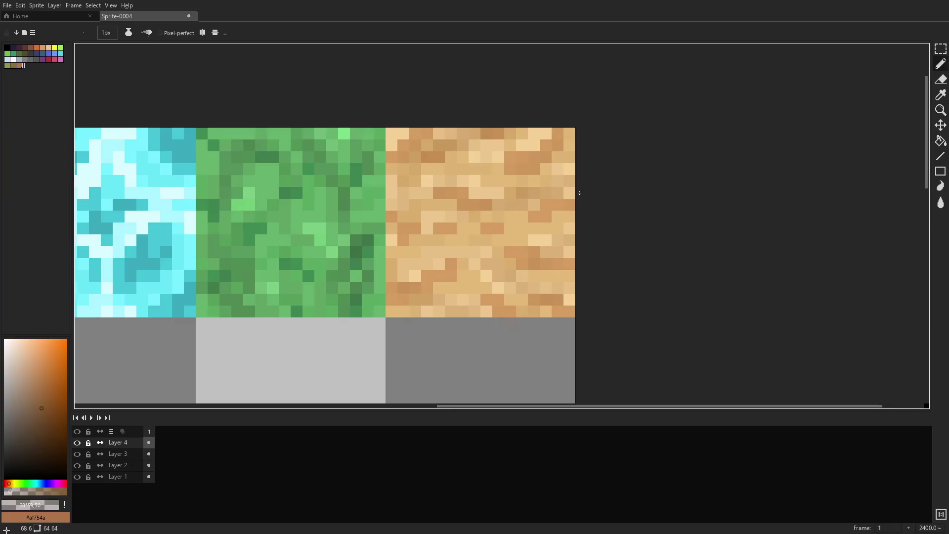
key("ctrl+y")
key("ctrl+y")
key("ctrl+y")
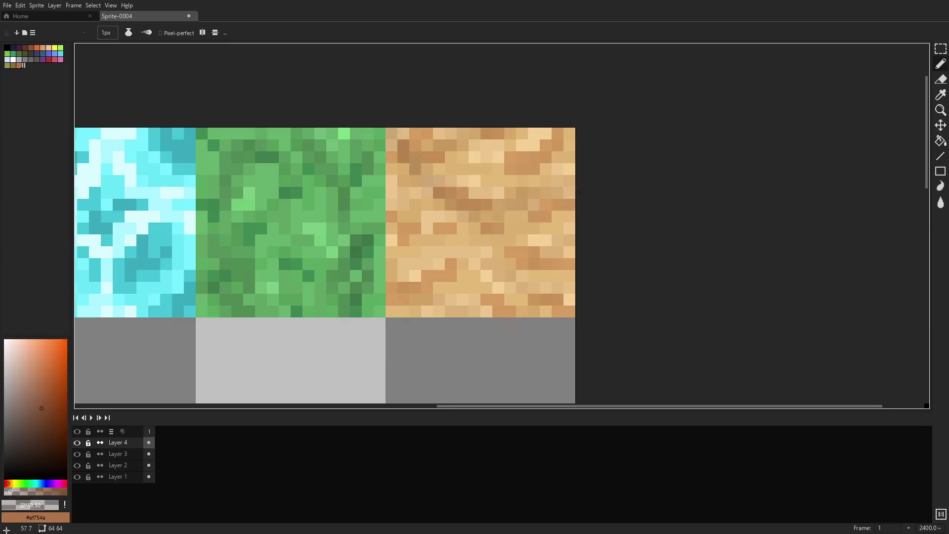
key("ctrl+y")
key("ctrl+y")
key("ctrl+y")
key("ctrl+y")
key("ctrl+y")
Zoom the sheet and marquee-select the blank 16x16 cell under the wood tile
scroll(555, 219, "down", 5)
scroll(555, 219, "up", 3)
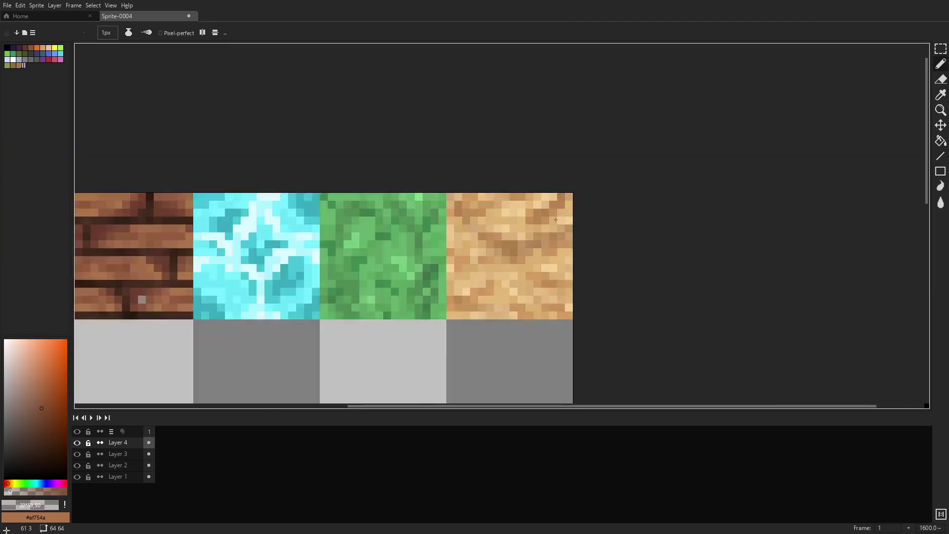
scroll(556, 218, "up", 2)
scroll(548, 152, "down", 5)
scroll(441, 165, "up", 3)
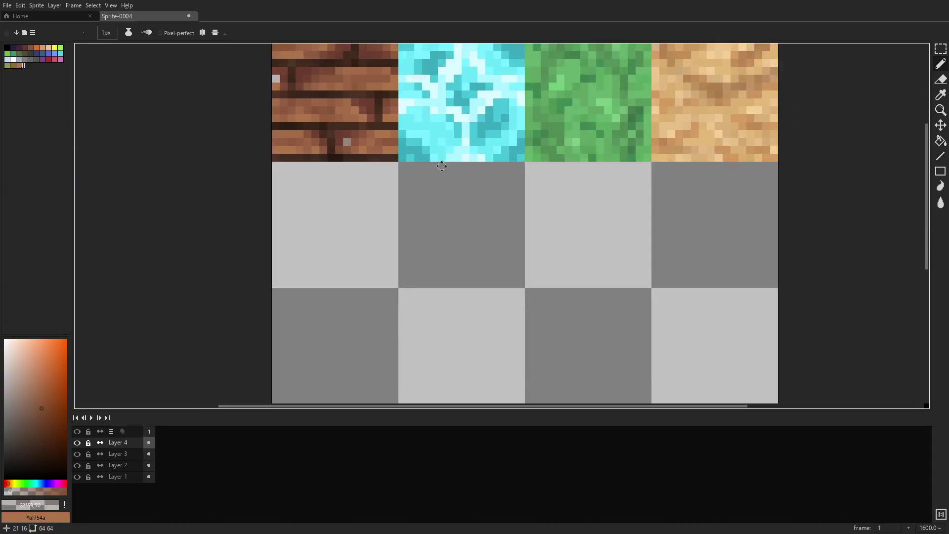
scroll(441, 166, "up", 2)
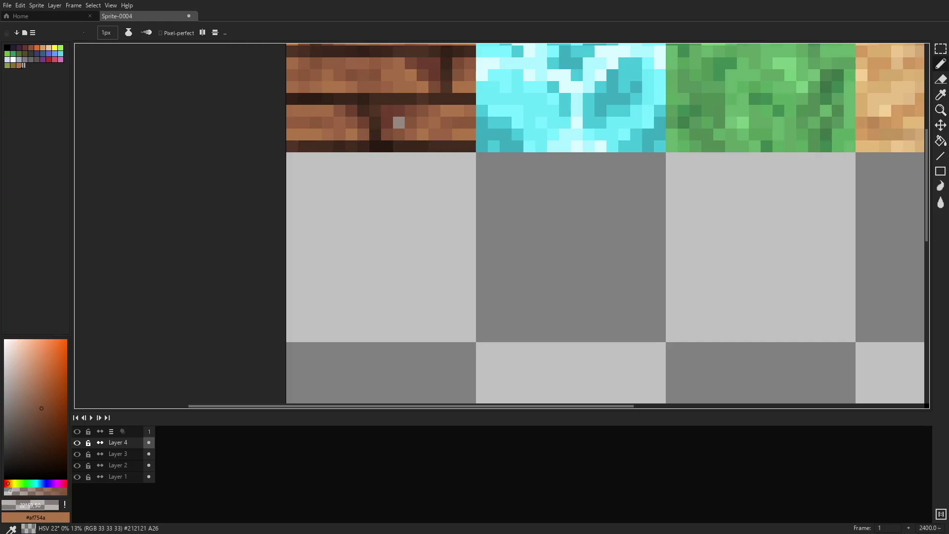
scroll(625, 183, "down", 4)
scroll(346, 237, "up", 7)
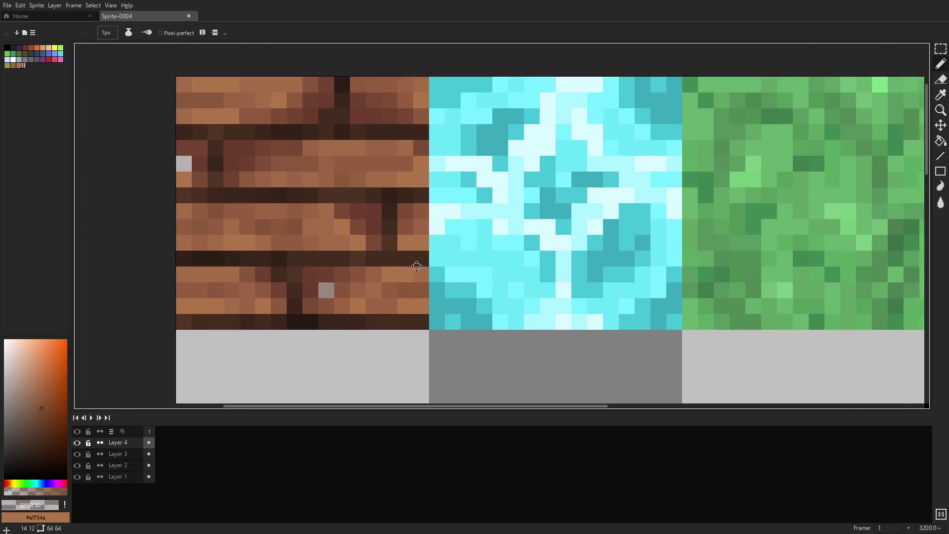
left_click(382, 267, "ctrl")
left_click_drag(152, 392, 434, 317)
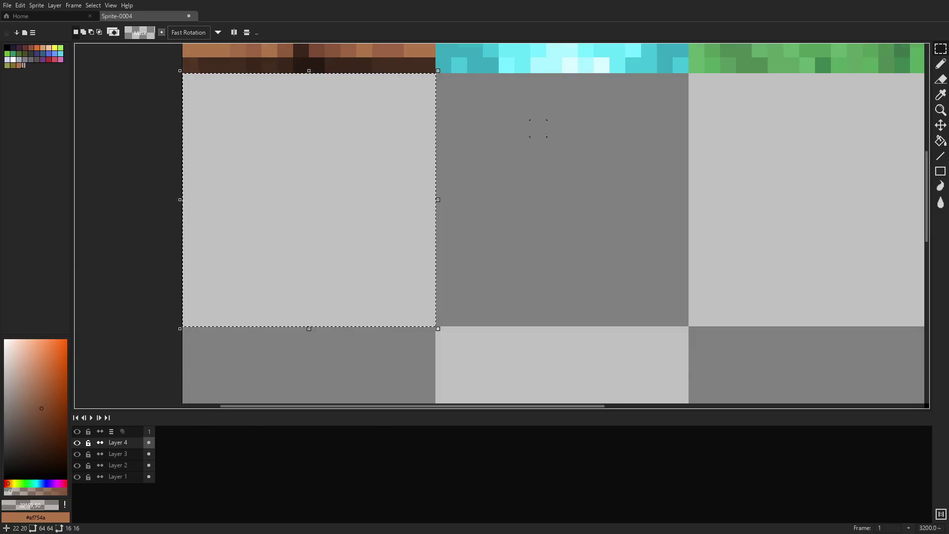
Draw near-black crack lines across the empty tile, undoing stray dots
scroll(538, 128, "up", 2)
left_click(12, 464)
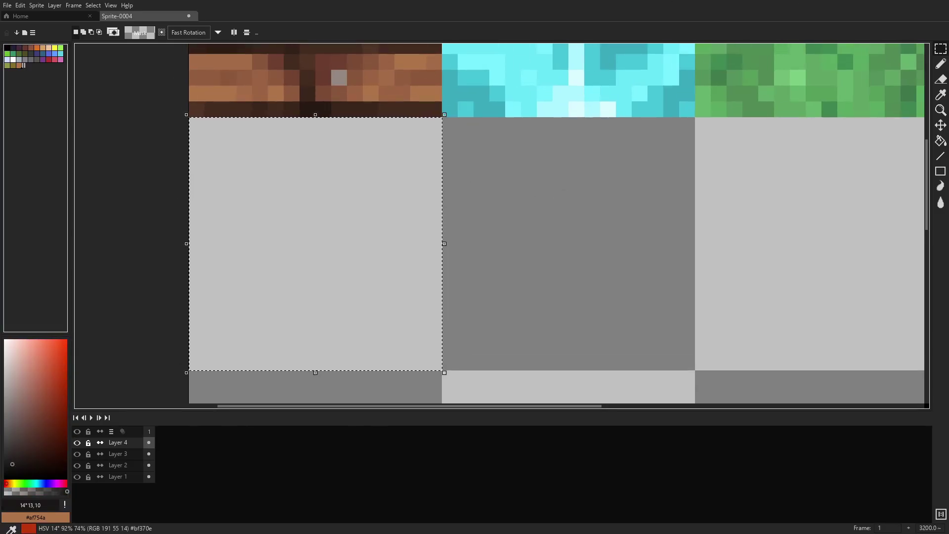
key("b")
mouse_move(171, 141)
left_mouse_down()
mouse_move(232, 171)
mouse_move(307, 364)
mouse_move(435, 267)
left_mouse_up()
left_click(292, 141)
key("ctrl+z")
left_click_drag(276, 202, 370, 218)
mouse_move(323, 123)
left_mouse_down()
mouse_move(324, 203)
mouse_move(434, 141)
left_mouse_up()
left_click_drag(321, 316, 355, 346)
left_click_drag(242, 203, 213, 266)
left_click(323, 236)
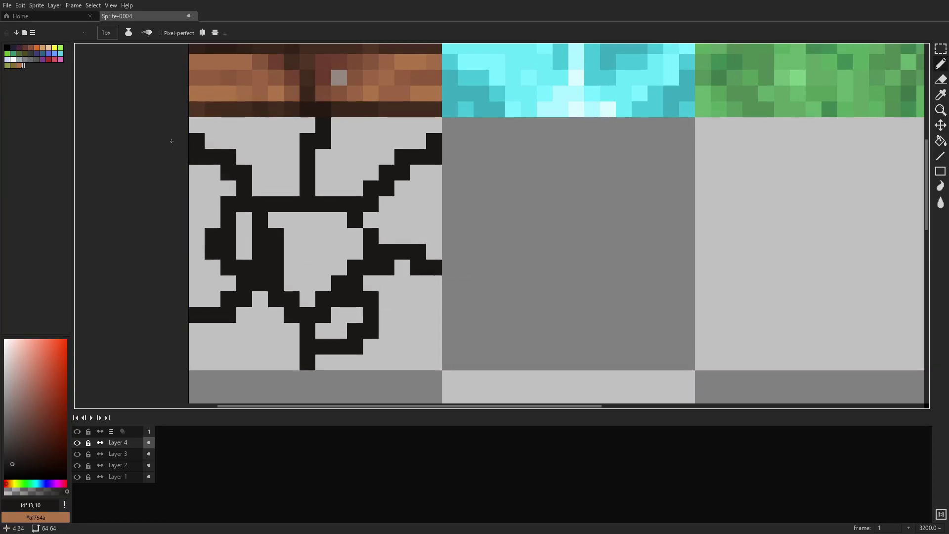
key("ctrl+z")
key("ctrl+z")
Fill the tile's regions and edges with orange-red between the cracks
left_click(46, 374)
left_click(228, 251)
left_click(307, 251)
key("g")
left_click(205, 238)
left_click(333, 246)
key("b")
mouse_move(197, 125)
left_mouse_down()
mouse_move(346, 125)
mouse_move(434, 285)
mouse_move(323, 363)
left_mouse_up()
Bucket-fill the four remaining grey gaps with orange
key("e")
key("g")
left_click(237, 346)
left_click(395, 317)
left_click(266, 173)
left_click(400, 218)
Shade the rock with sampled darker reds and tan highlights, then add Layer 5
key("i")
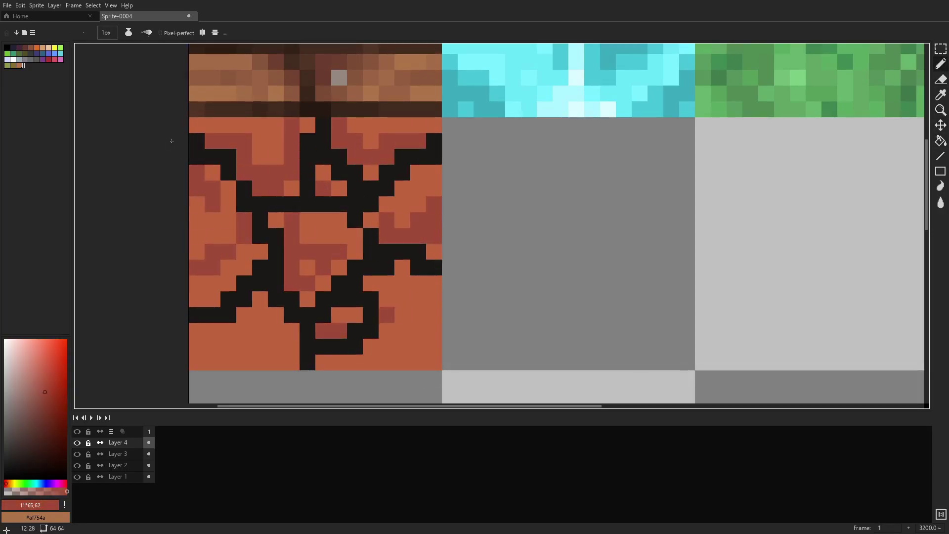
key("i")
key("b")
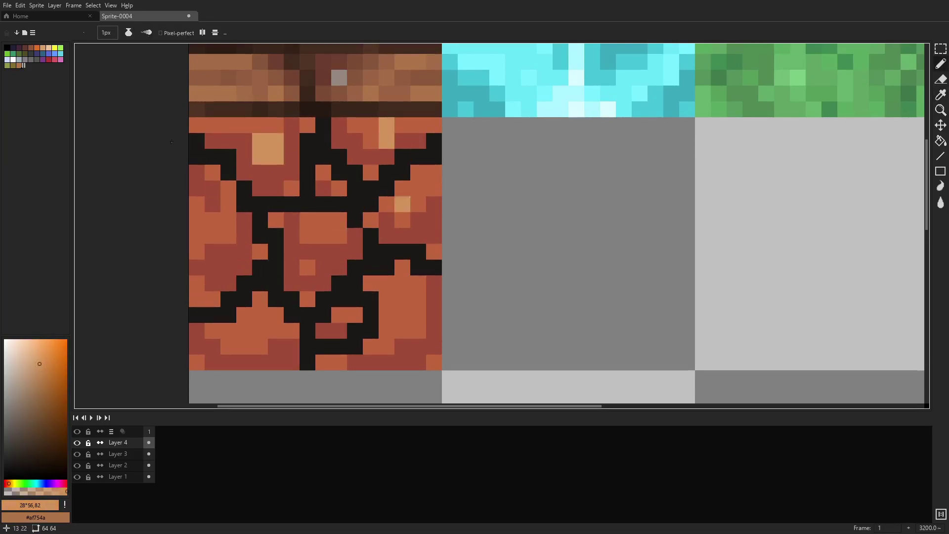
key("i")
key("b")
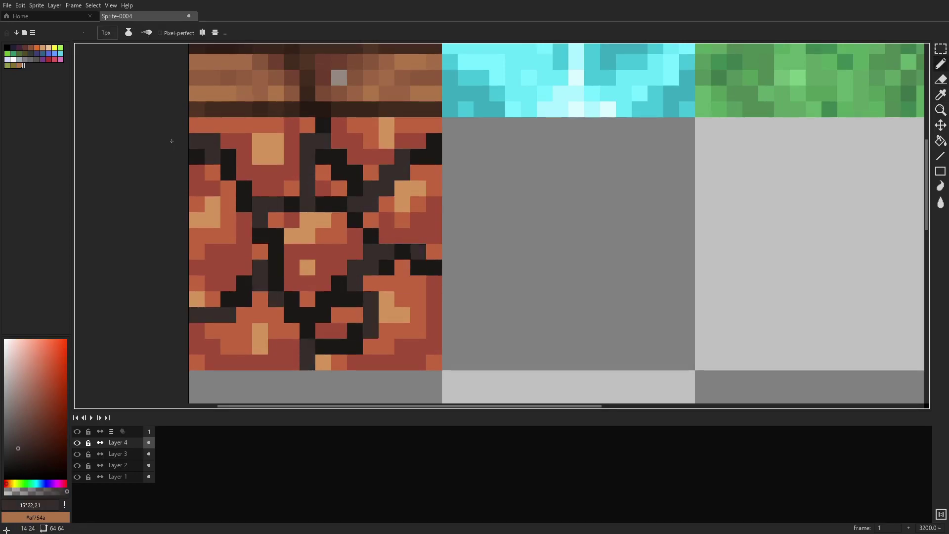
key("i")
key("shift+n")
key("b")
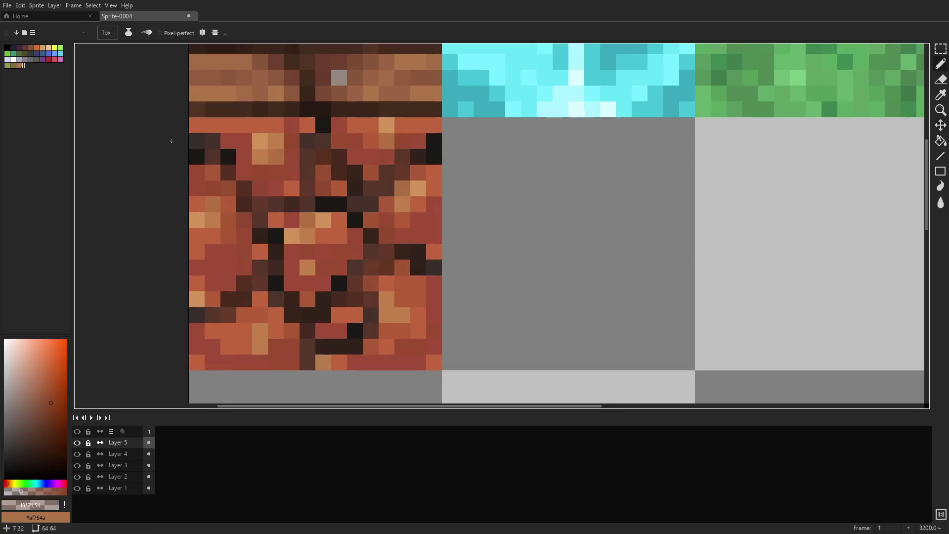
Sample a colour and add a new glow layer with a chosen blend mode
scroll(436, 196, "down", 5)
scroll(436, 196, "up", 4)
key("i")
key("shift+n")
key("shift+p")
left_click(517, 273)
key("Escape")
key("Escape")
Paint orange and yellow glow spots across the red stone tile with the Pencil
key("b")
left_click_drag(442, 157, 491, 163)
mouse_move(455, 192)
left_mouse_down()
mouse_move(489, 204)
mouse_move(479, 242)
left_mouse_up()
left_click_drag(336, 157, 396, 168)
left_click_drag(324, 193, 336, 242)
left_click_drag(336, 311, 385, 287)
left_click_drag(464, 262, 474, 312)
left_click_drag(421, 311, 444, 336)
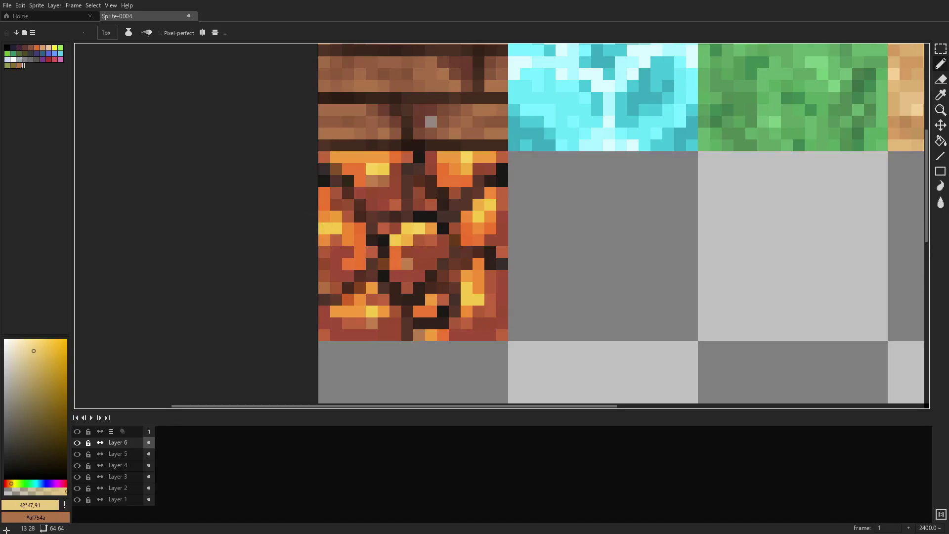
Lower the glow layer's opacity in Layer Properties to dim it
right_click(117, 442)
left_click(126, 436)
left_click_drag(521, 286, 494, 286)
key("Return")
Paint dark bluish shading over the glow across the red stone tile
left_click(42, 483)
left_click(25, 454)
mouse_move(494, 192)
left_mouse_down()
mouse_move(442, 217)
mouse_move(430, 292)
left_mouse_up()
left_click_drag(415, 284, 380, 302)
left_click_drag(321, 163, 430, 217)
left_click_drag(321, 238, 395, 277)
mouse_move(356, 336)
left_mouse_down()
mouse_move(455, 312)
mouse_move(410, 286)
left_mouse_up()
left_click_drag(489, 237, 420, 198)
Add another layer for extra details and pick a pale greyish tone for specks
scroll(493, 215, "down", 6)
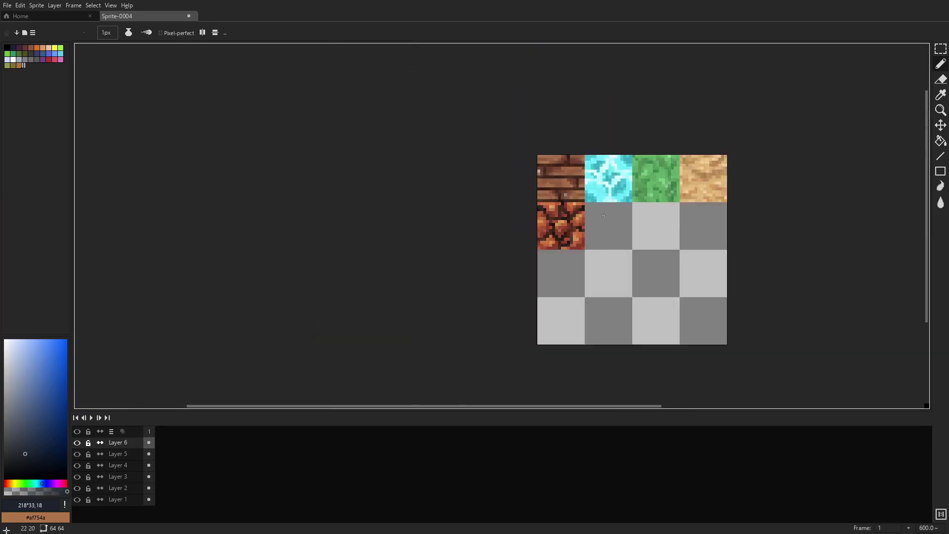
scroll(493, 215, "up", 4)
scroll(493, 215, "up", 2)
left_click(483, 187, "alt")
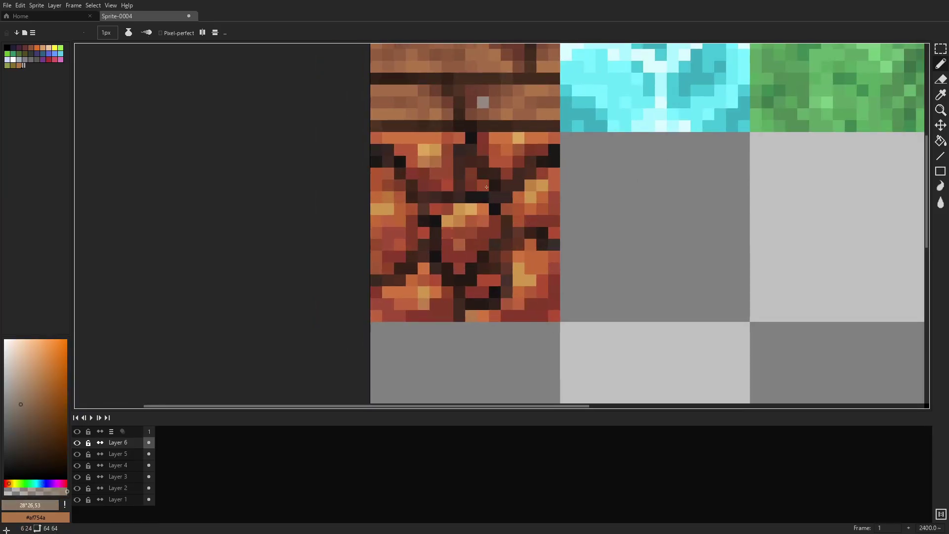
right_click(488, 191)
key("Return")
key("Escape")
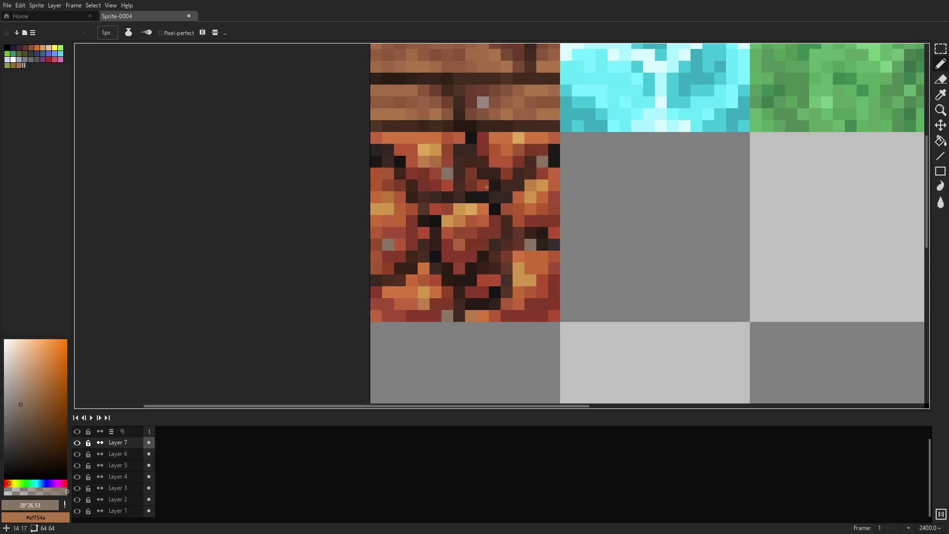
scroll(455, 201, "down", 1)
scroll(455, 200, "up", 1)
scroll(404, 359, "up", 1)
left_click(404, 358, "alt")
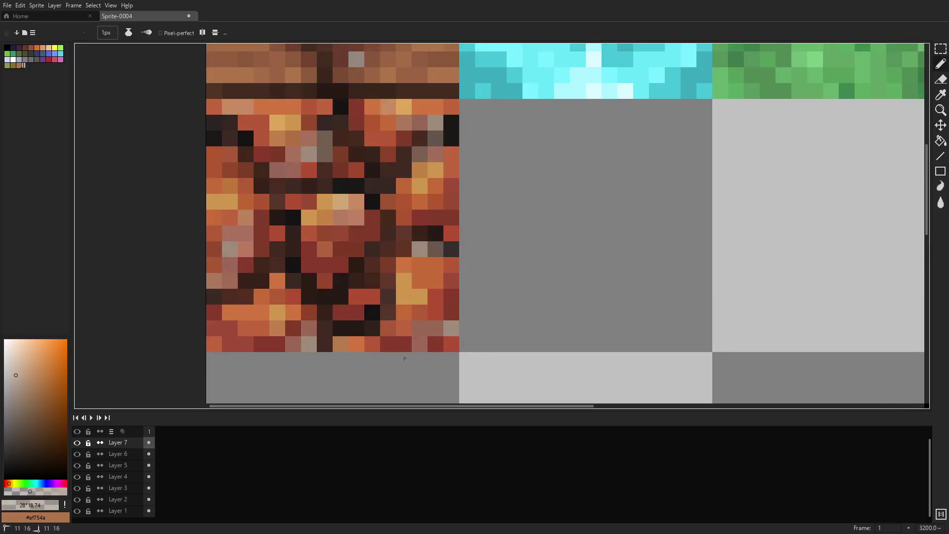
Pick a dark brownish grey and start outlining the empty square below the water
scroll(404, 358, "down", 5)
scroll(422, 206, "up", 4)
left_click_drag(421, 205, 538, 203)
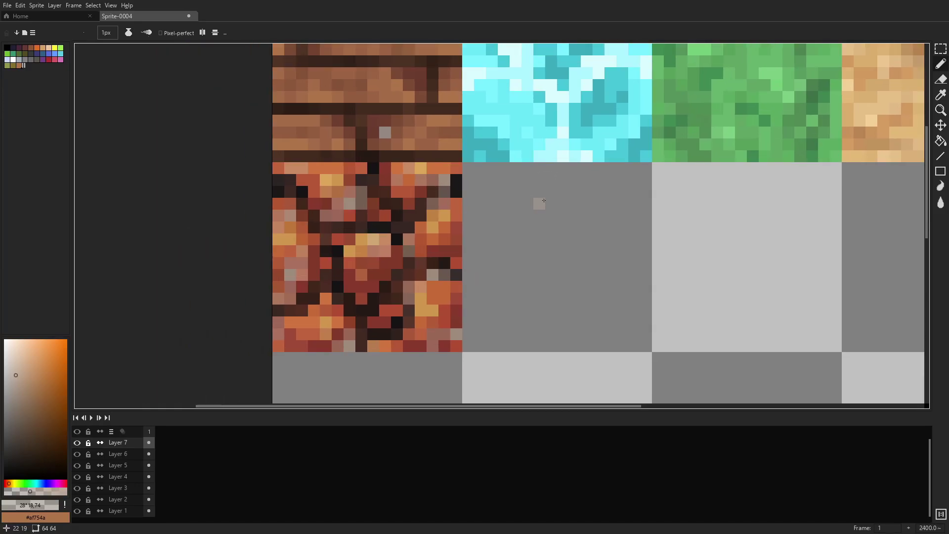
scroll(563, 178, "up", 1)
left_click(564, 175, "alt")
scroll(564, 176, "up", 1)
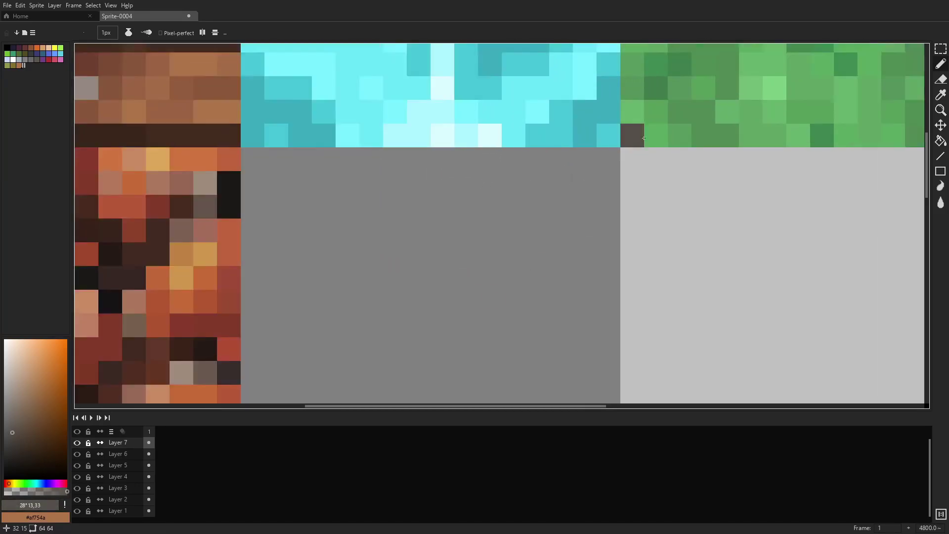
scroll(358, 148, "down", 1)
left_click_drag(592, 92, 592, 107)
Bucket-fill the outlined square dark grey, then add darker warm-grey blobs and strokes
key("g")
left_click(475, 211)
key("b")
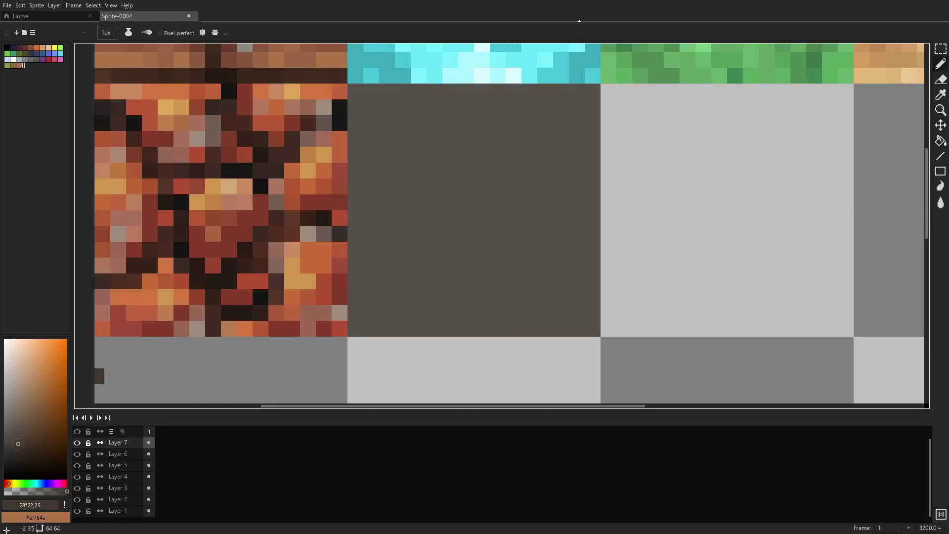
left_click(419, 154, "alt")
left_click(420, 170, "alt")
mouse_move(404, 140)
left_mouse_down()
mouse_move(395, 168)
mouse_move(420, 171)
left_mouse_up()
mouse_move(561, 91)
left_mouse_down()
mouse_move(575, 217)
mouse_move(544, 94)
mouse_move(490, 138)
left_mouse_up()
left_click_drag(474, 232, 494, 276)
mouse_move(568, 297)
left_mouse_down()
mouse_move(447, 324)
mouse_move(375, 267)
mouse_move(339, 343)
left_mouse_up()
Sample the tile's base colour and darken pixels near the top-left and top
key("i")
left_click(513, 170)
key("b")
left_click_drag(355, 91, 371, 91)
left_click(16, 451)
left_click(418, 155)
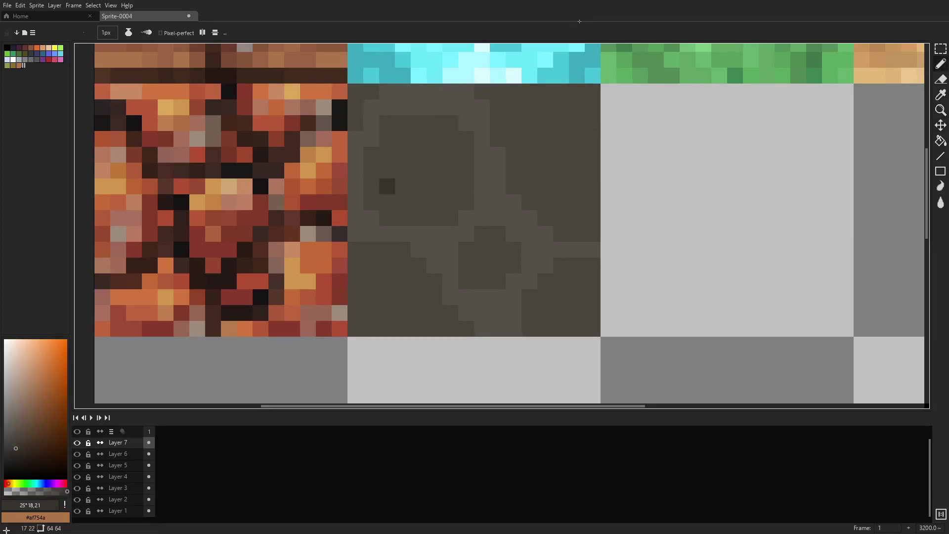
left_click(10, 483)
left_click_drag(419, 155, 451, 186)
Paint darker blocks along the right edge, bottom, left, centre and a diagonal
left_click_drag(545, 91, 592, 138)
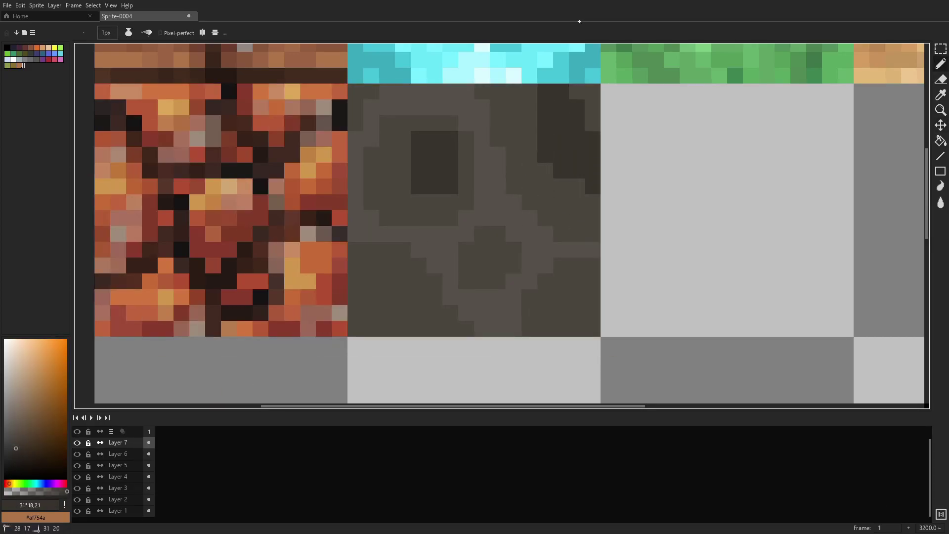
left_click(592, 108)
left_click_drag(561, 281, 593, 329)
left_click_drag(355, 265, 403, 313)
left_click_drag(481, 249, 513, 265)
left_click_drag(371, 155, 387, 202)
left_click_drag(514, 170, 530, 186)
left_click_drag(403, 187, 403, 218)
left_click(387, 154)
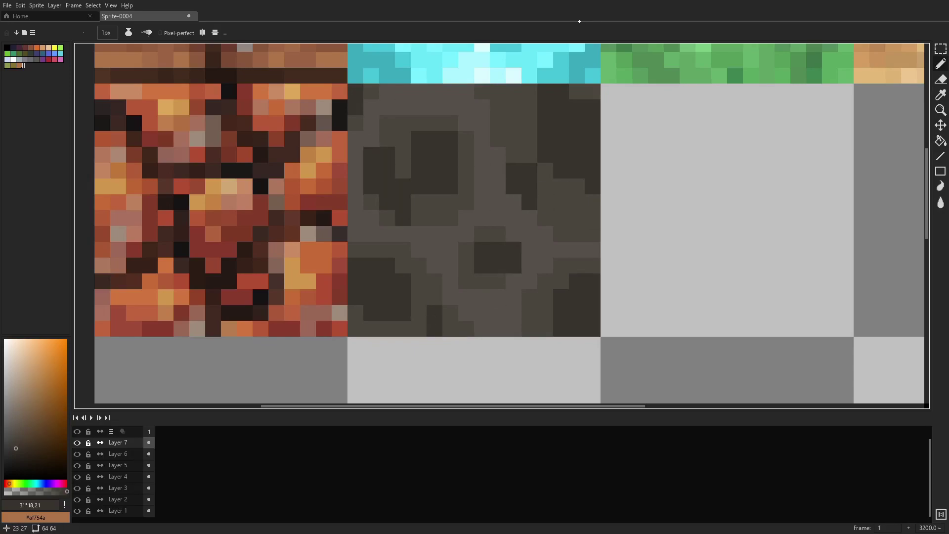
left_click_drag(514, 139, 577, 234)
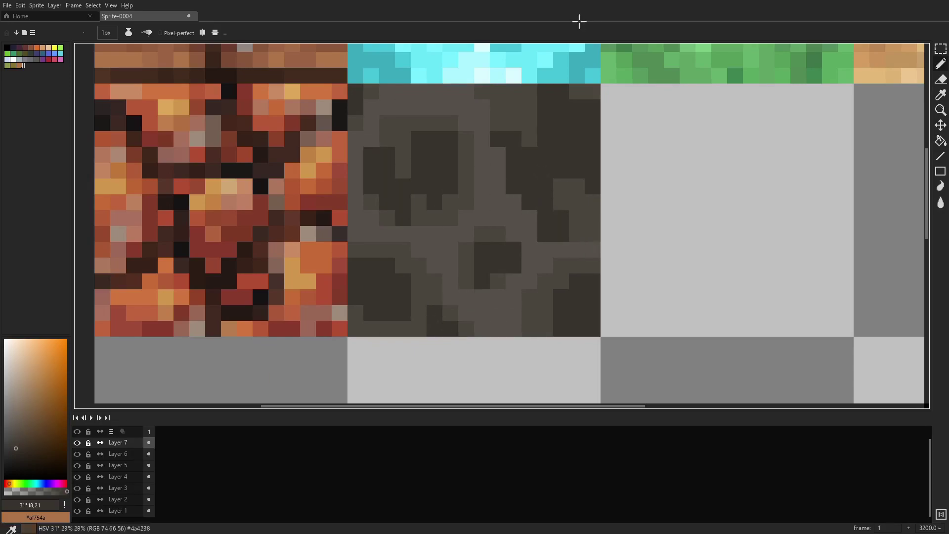
Paint lighter grey patches and veins scattered across the dark stone tile
left_click(9, 422)
left_click_drag(387, 107, 450, 91)
left_click_drag(482, 170, 561, 296)
left_click_drag(418, 234, 435, 266)
left_click_drag(355, 218, 372, 234)
left_click_drag(466, 92, 482, 123)
left_click_drag(355, 171, 355, 187)
mouse_move(577, 234)
left_mouse_down()
mouse_move(592, 250)
mouse_move(577, 218)
left_mouse_up()
left_click_drag(356, 329, 356, 297)
left_click(514, 108)
left_click_drag(546, 92, 529, 107)
left_click(577, 202)
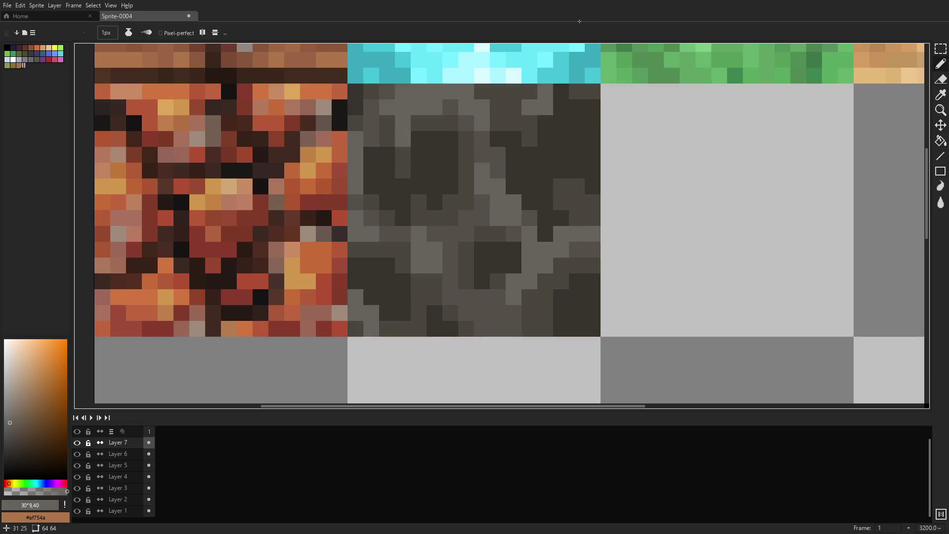
Add very dark brown-grey blocks across the stone tile for mottled contrast
left_click(15, 455)
left_click_drag(434, 155, 434, 202)
left_click_drag(576, 107, 530, 187)
left_click_drag(482, 250, 513, 281)
left_click_drag(585, 297, 585, 328)
left_click_drag(355, 266, 403, 312)
left_click(450, 328)
scroll(574, 238, "down", 5)
scroll(573, 237, "up", 4)
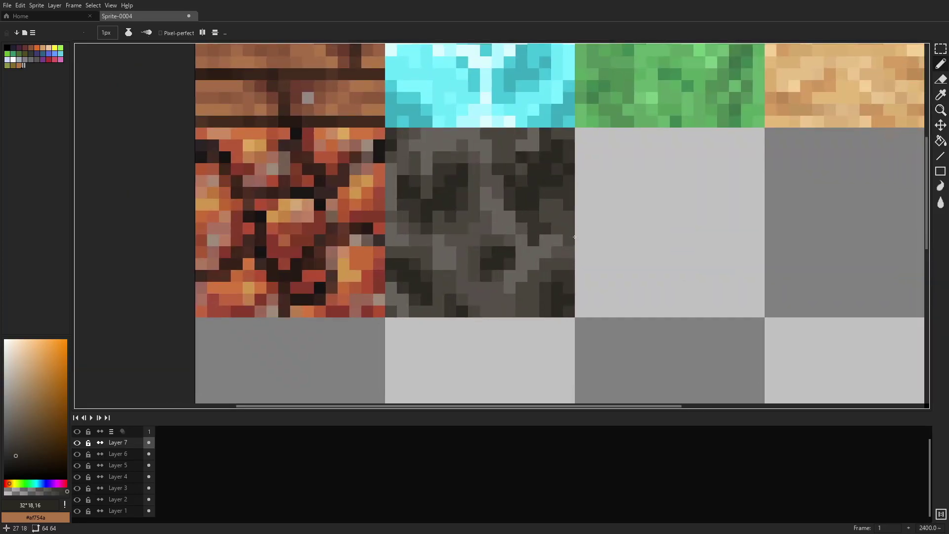
Select the empty tile beside the dark stone and fill it pale yellow
scroll(474, 224, "down", 6)
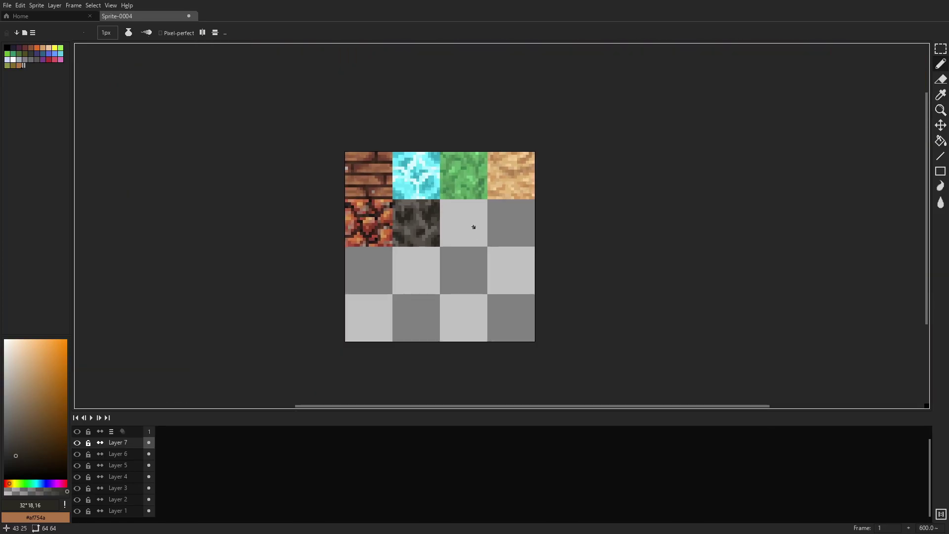
scroll(455, 226, "up", 6)
left_click_drag(465, 197, 435, 229)
scroll(428, 138, "down", 2)
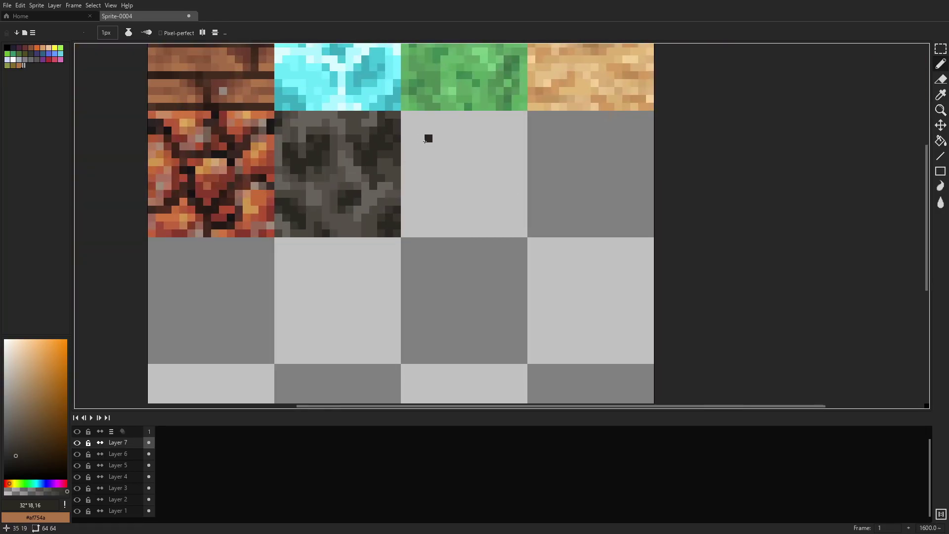
scroll(428, 138, "up", 2)
key("m")
left_click_drag(433, 108, 624, 298)
left_click_drag(19, 438, 53, 357)
left_click(12, 483)
key("f")
Draw four horizontal tan mortar lines across the yellow tile
key("b")
left_click_drag(440, 138, 618, 138)
left_click_drag(439, 174, 618, 173)
left_click_drag(440, 197, 617, 209)
left_click_drag(440, 244, 611, 232)
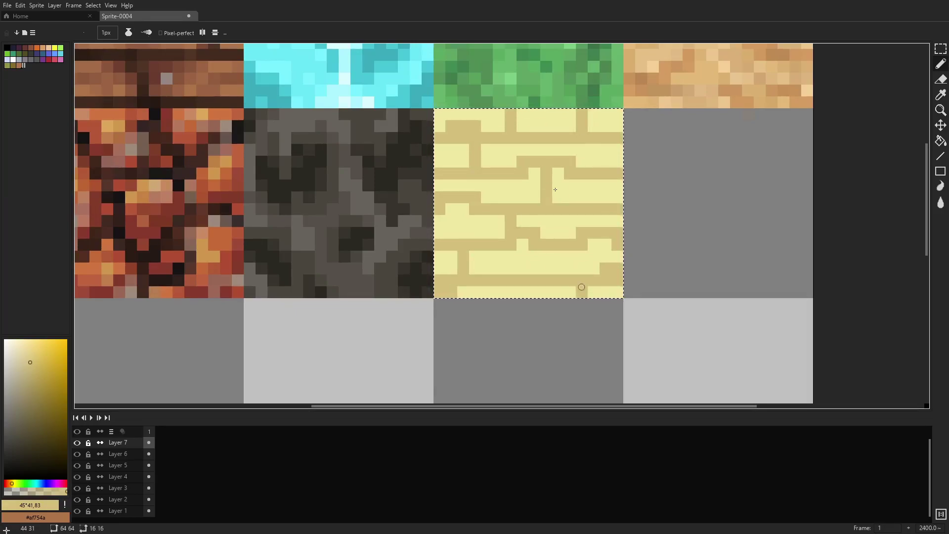
On a new layer, draw darker brown mortar strokes over the sandstone bricks
left_click(10, 483)
left_click(30, 376)
right_click(114, 442)
left_click(148, 447)
left_click_drag(469, 138, 598, 138)
left_click_drag(457, 174, 612, 174)
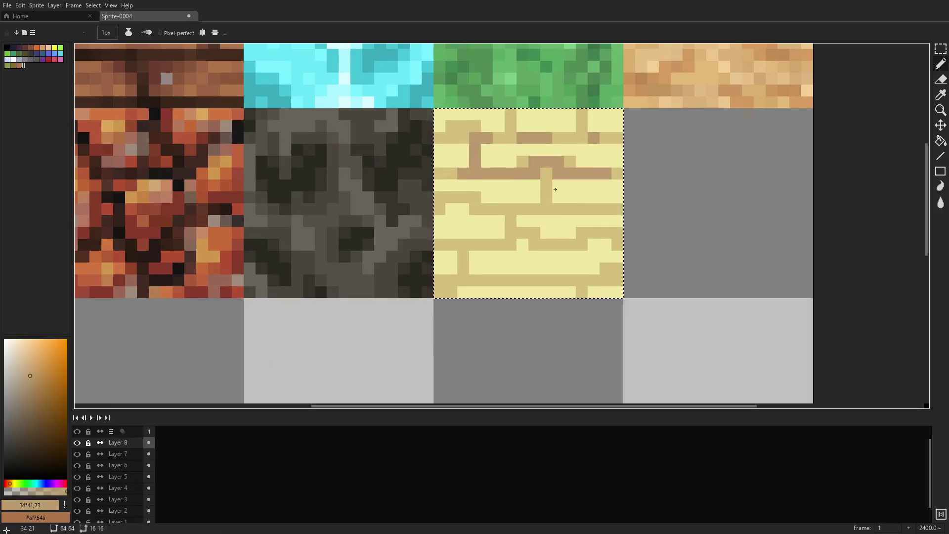
left_click(462, 244, "alt")
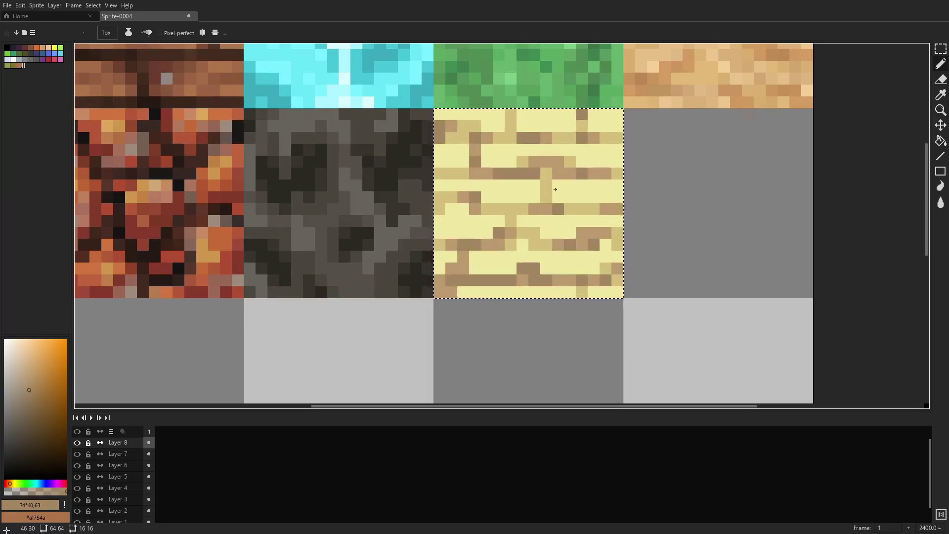
Paint pale cream highlights on the bricks and darken two pixels with a sampled yellow
left_click(606, 283, "alt")
left_click_drag(482, 186, 526, 185)
left_click_drag(558, 186, 555, 190)
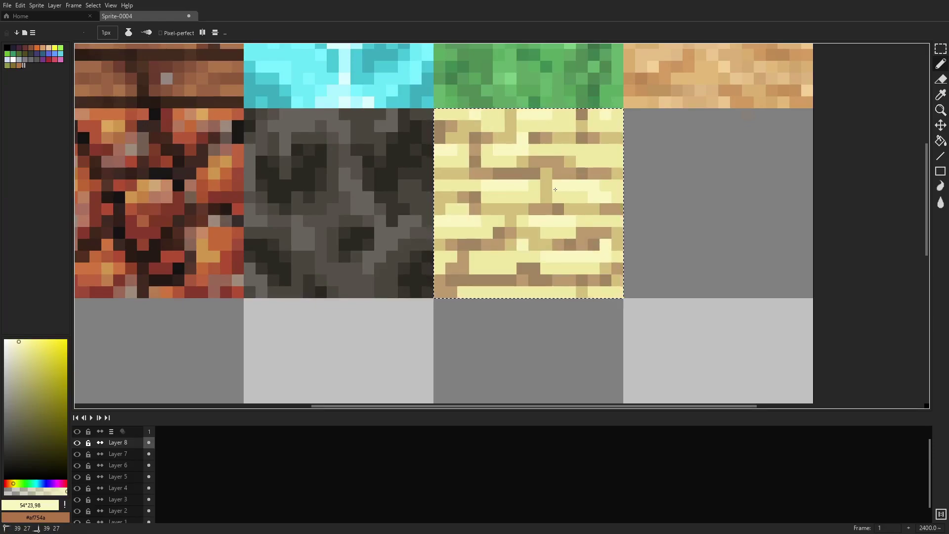
left_click(555, 190, "alt")
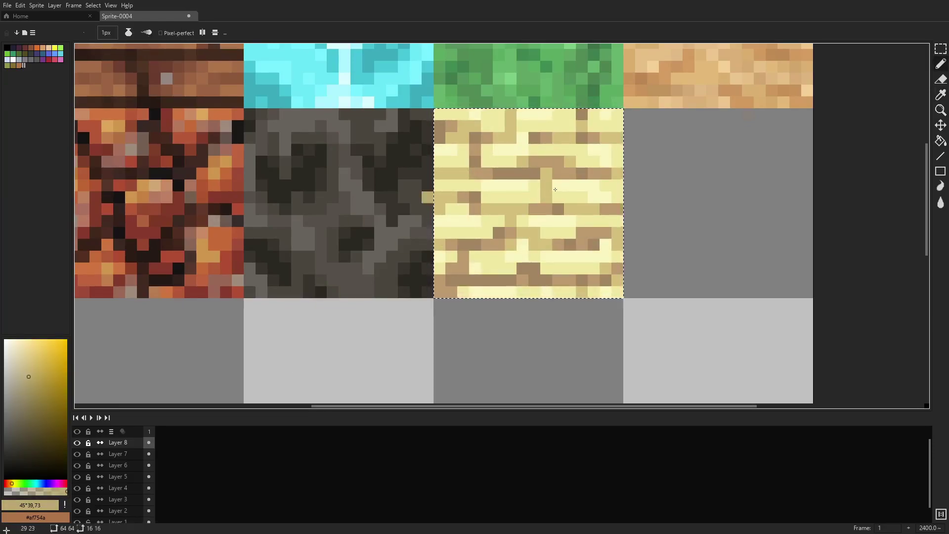
left_click(555, 189, "alt")
left_click_drag(582, 150, 582, 161)
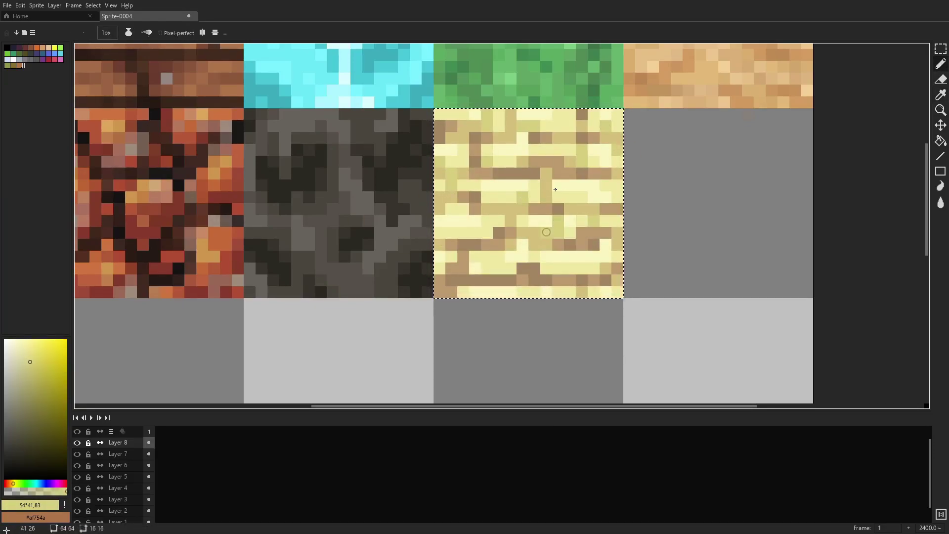
Select the last empty tile of the second row and flood-fill it light blue
scroll(727, 299, "down", 5)
scroll(728, 290, "up", 5)
scroll(607, 226, "down", 8)
scroll(584, 227, "up", 8)
key("m")
left_click_drag(445, 144, 628, 336)
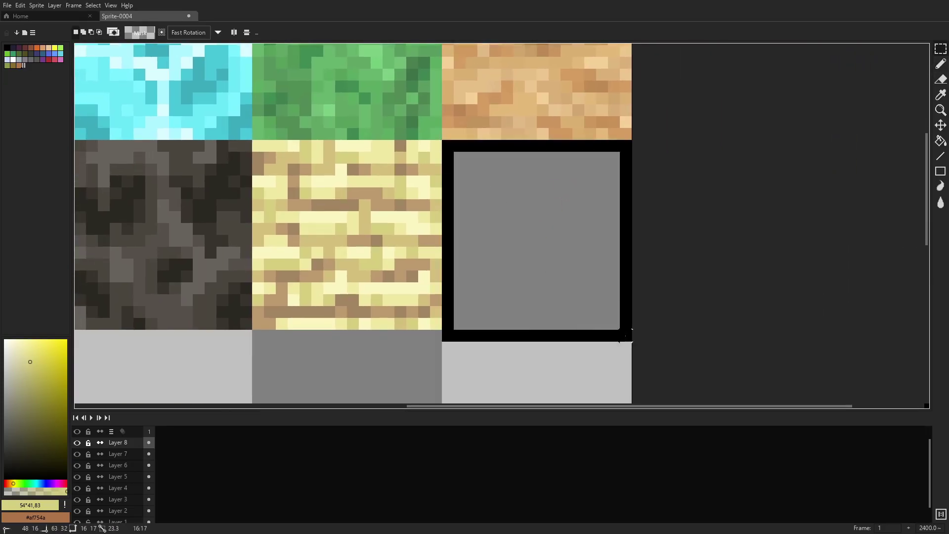
left_click(43, 483)
left_click(22, 350)
key("g")
left_click(621, 327)
Pencil a dark mortar band, pale highlight rows and dark bottom rows across the tile
left_click(27, 375)
key("b")
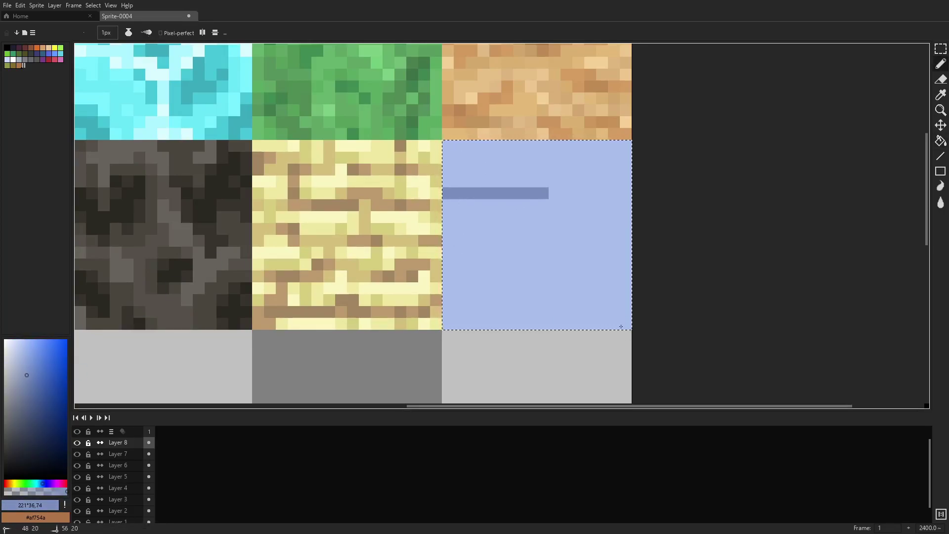
left_click_drag(448, 264, 628, 264)
left_click(16, 340)
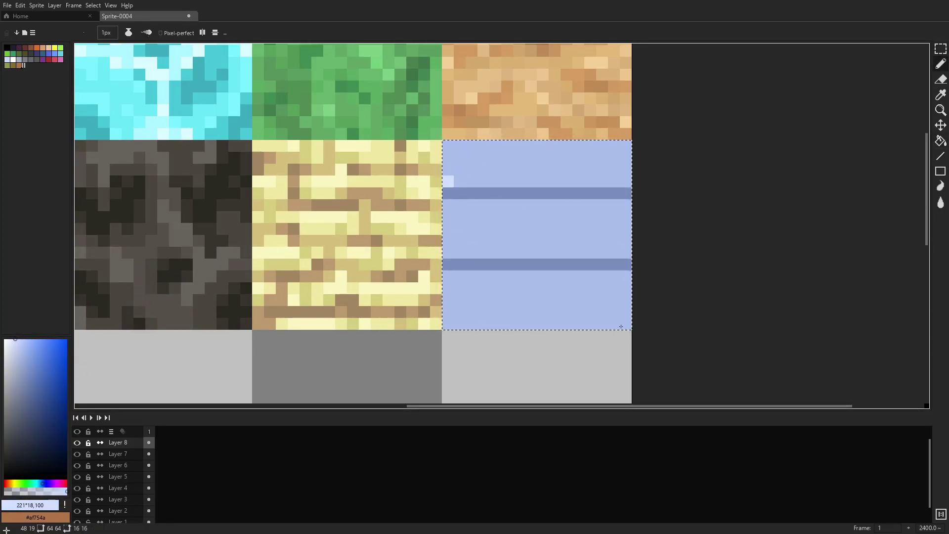
left_click_drag(453, 146, 627, 145)
left_click_drag(447, 205, 628, 204)
left_click_drag(448, 276, 628, 277)
left_click(625, 264, "alt")
left_click_drag(448, 324, 622, 328)
key("ctrl+d")
Darken segments along the mortar rows and scatter mid-blue pixels across the brick bands
left_click_drag(453, 324, 572, 324)
left_click_drag(466, 265, 632, 265)
left_click_drag(442, 192, 620, 193)
left_click(620, 326, "alt")
left_click(27, 359)
left_click_drag(466, 169, 489, 169)
left_click_drag(602, 157, 602, 169)
left_click_drag(454, 216, 478, 217)
left_click_drag(548, 216, 549, 229)
left_click_drag(466, 299, 507, 287)
left_click_drag(596, 300, 620, 288)
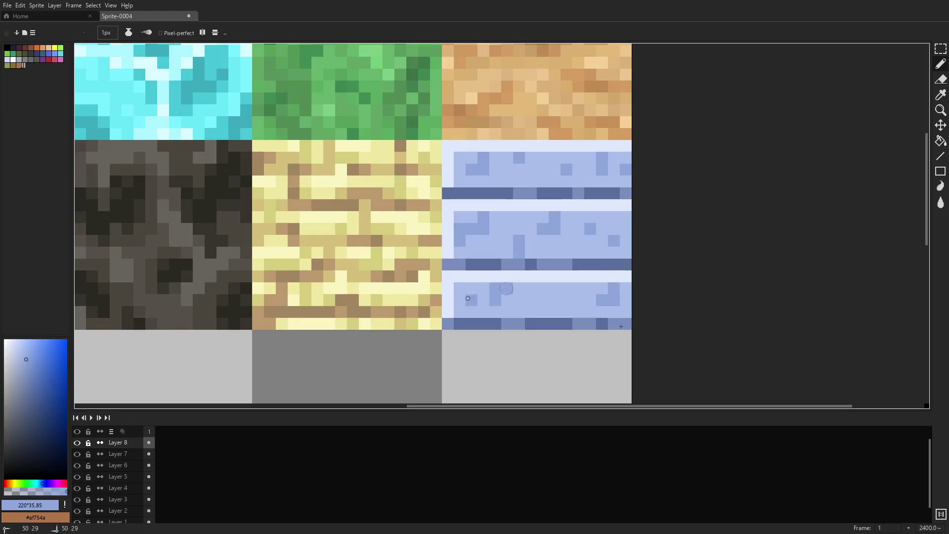
Dot lighter and brighter blue pixels across the brick bands
left_click(560, 311)
left_click(514, 252, "alt")
left_click(471, 299)
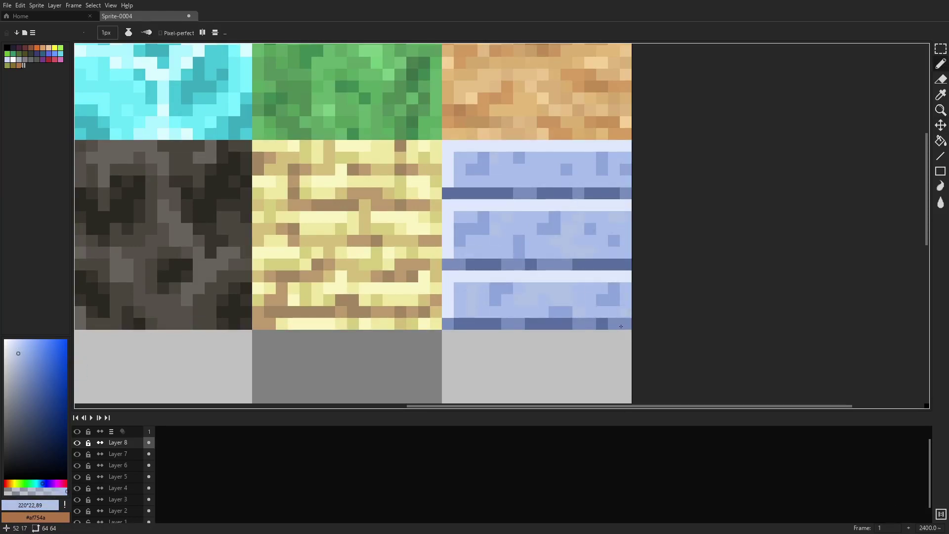
left_click(30, 345)
left_click(507, 169)
left_click_drag(496, 181, 507, 181)
left_click(590, 158)
left_click_drag(542, 234, 543, 252)
left_click_drag(614, 217, 614, 229)
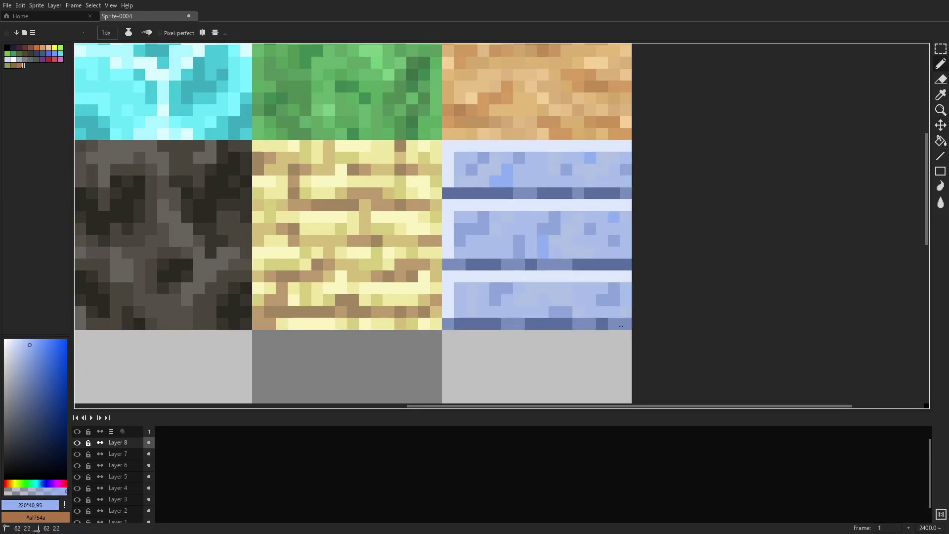
left_click_drag(483, 240, 489, 252)
left_click_drag(483, 288, 448, 299)
Pencil deep blue shading across the tile, undoing an accidentally added layer
left_click(460, 240, "alt")
left_click(507, 252)
key("shift+n")
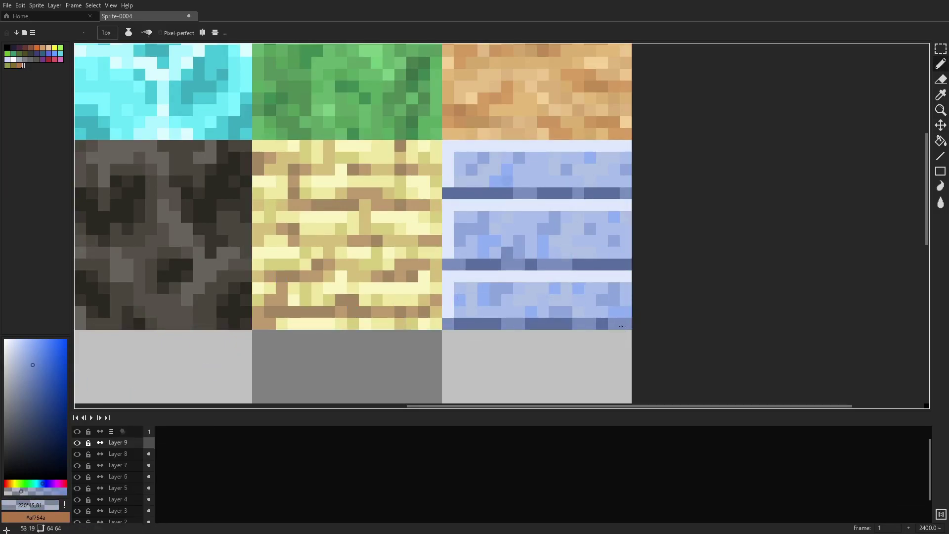
key("ctrl+z")
left_click(501, 193, "alt")
left_click_drag(478, 169, 531, 193)
left_click_drag(554, 181, 602, 205)
left_click_drag(495, 252, 579, 264)
left_click(614, 312)
left_click_drag(614, 323, 548, 323)
Shade the middle band and bottom rows with an even darker blue
left_click(542, 323, "alt")
left_click_drag(490, 324, 448, 324)
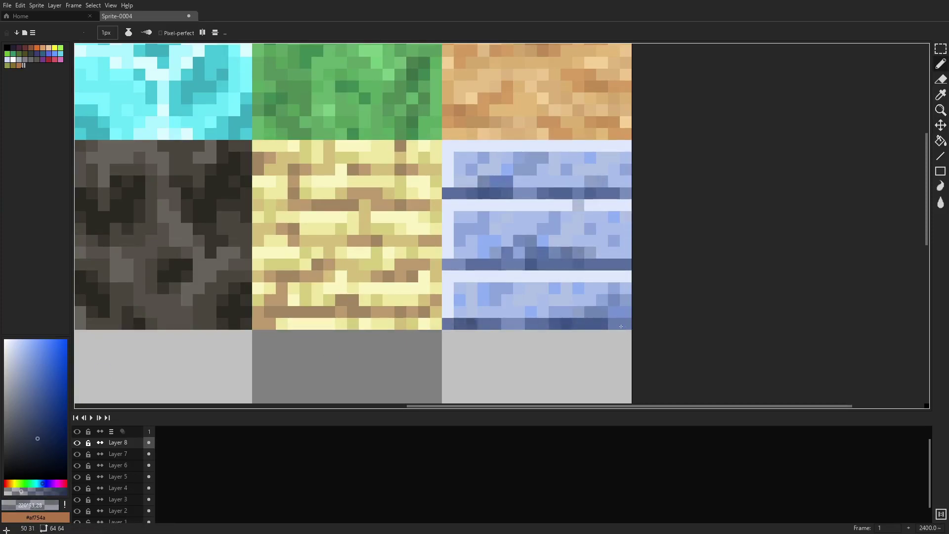
left_click_drag(513, 312, 502, 312)
mouse_move(537, 252)
left_mouse_down()
mouse_move(507, 264)
mouse_move(531, 252)
left_mouse_up()
left_click_drag(477, 169, 537, 181)
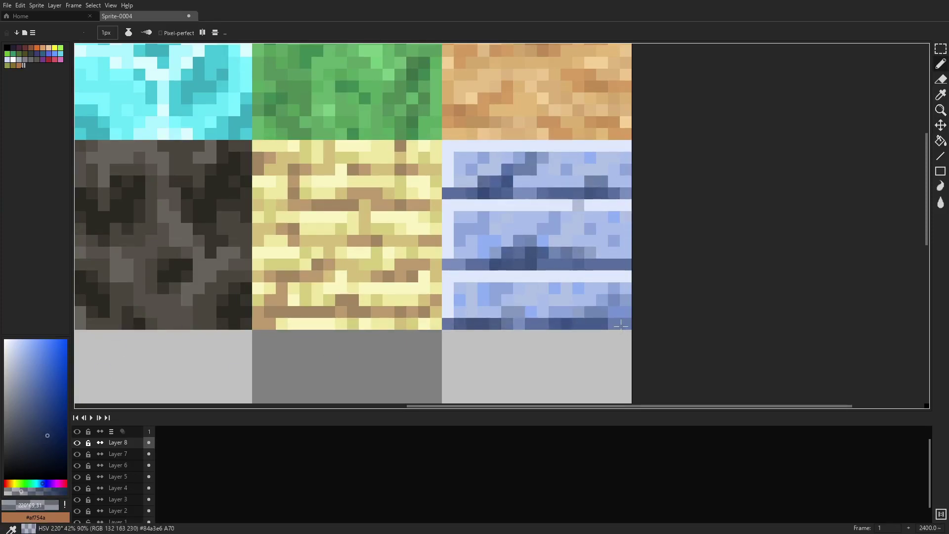
Lighten patches near the top, left column and light rows with pale blue rectangles
left_click(579, 205, "alt")
key("u")
left_click_drag(519, 145, 601, 205)
left_click_drag(472, 204, 507, 204)
left_click_drag(448, 276, 447, 299)
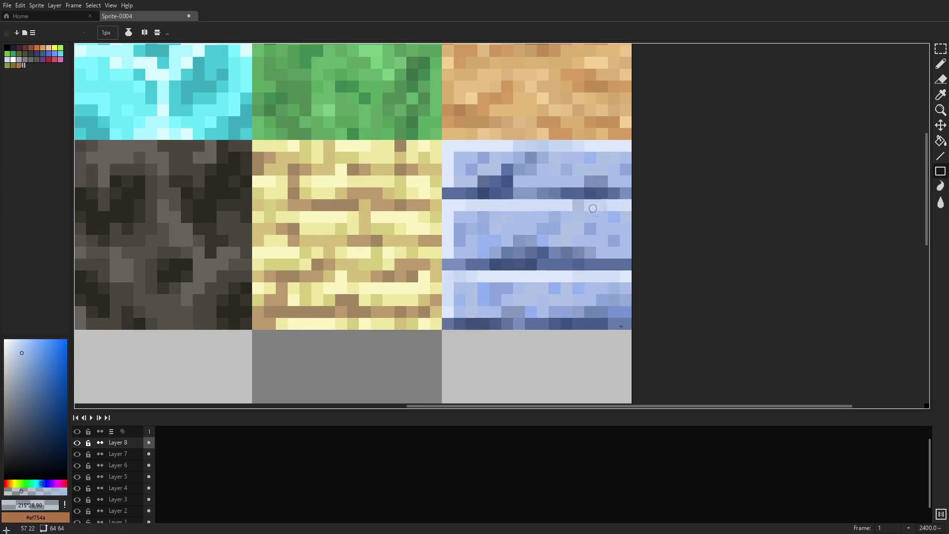
left_click_drag(519, 205, 543, 205)
left_click_drag(447, 157, 448, 181)
left_click_drag(448, 277, 448, 288)
left_click(507, 304, "alt")
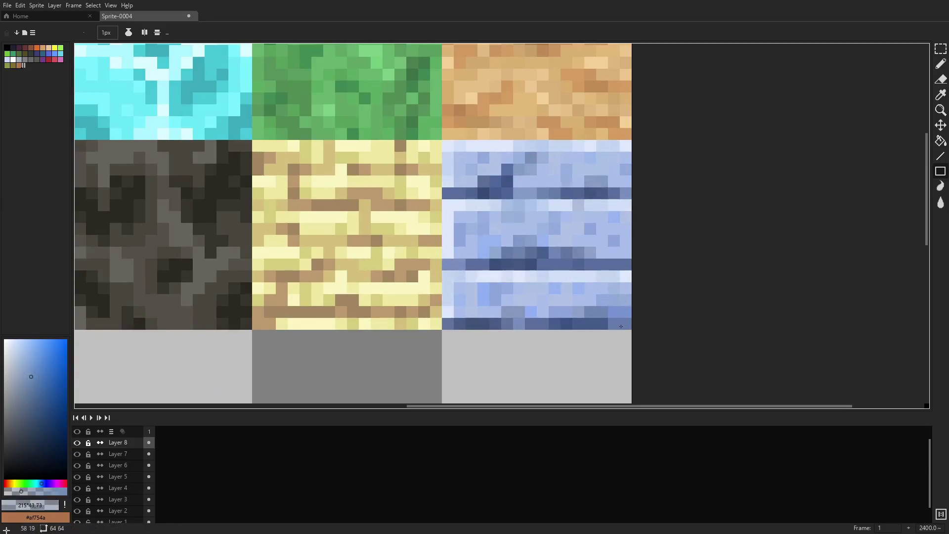
Draw a darker blue vertical joint stripe near the tile's right edge
scroll(620, 326, "down", 5)
scroll(600, 238, "up", 5)
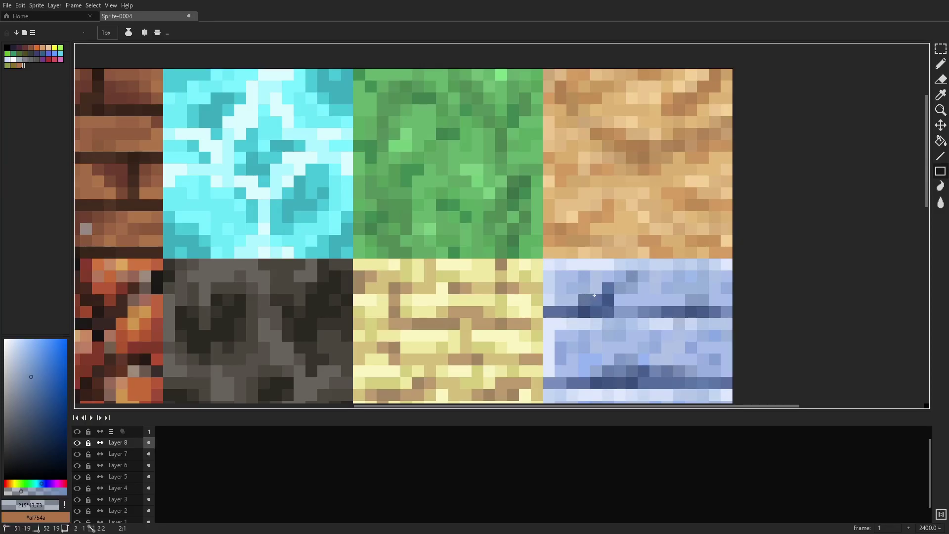
key("b")
left_click(607, 290, "alt")
left_click(620, 291, "alt")
scroll(642, 296, "down", 7)
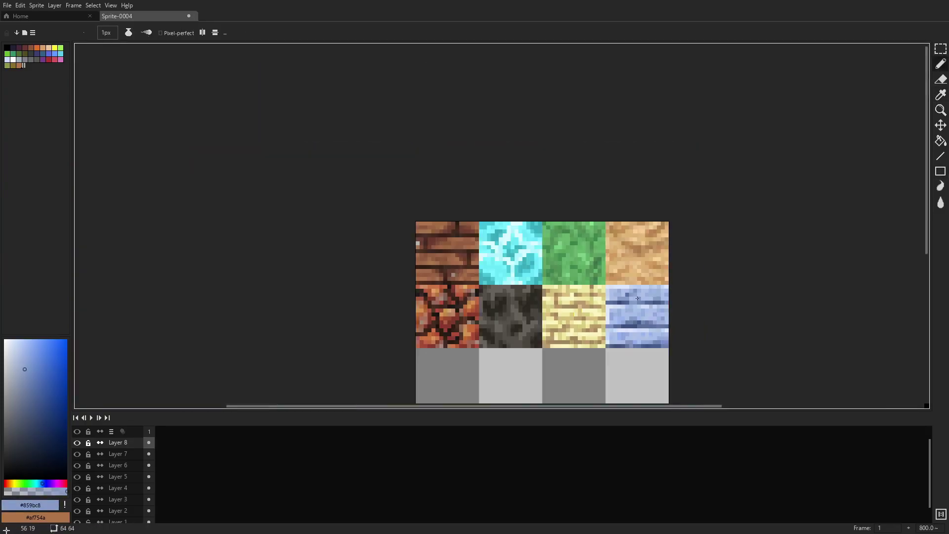
scroll(670, 288, "up", 7)
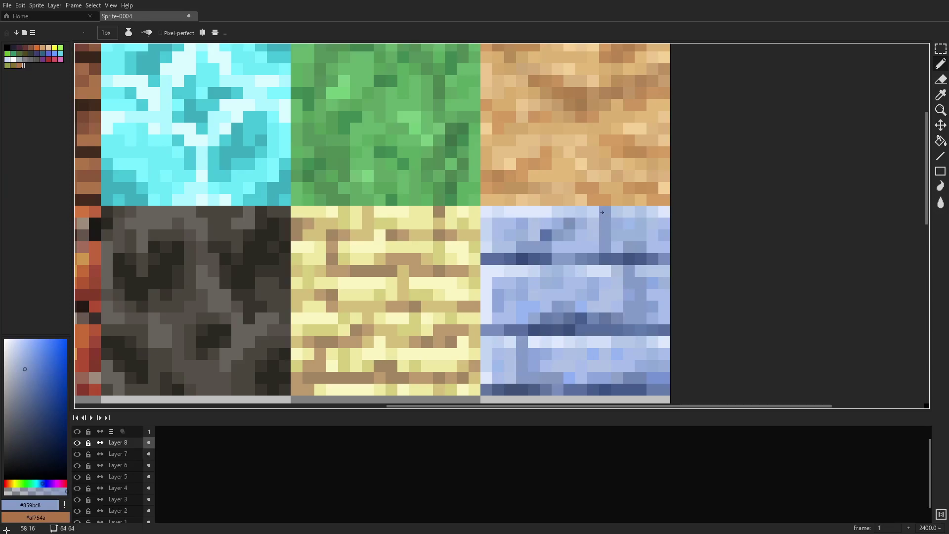
left_click(605, 232, "alt")
mouse_move(628, 277)
left_mouse_down()
mouse_move(629, 321)
mouse_move(641, 306)
left_mouse_up()
key("p")
key("Escape")
Add a short deep-blue vertical joint stroke to the blue bricks
left_click(616, 247, "alt")
left_click_drag(629, 269, 629, 311)
scroll(695, 180, "down", 7)
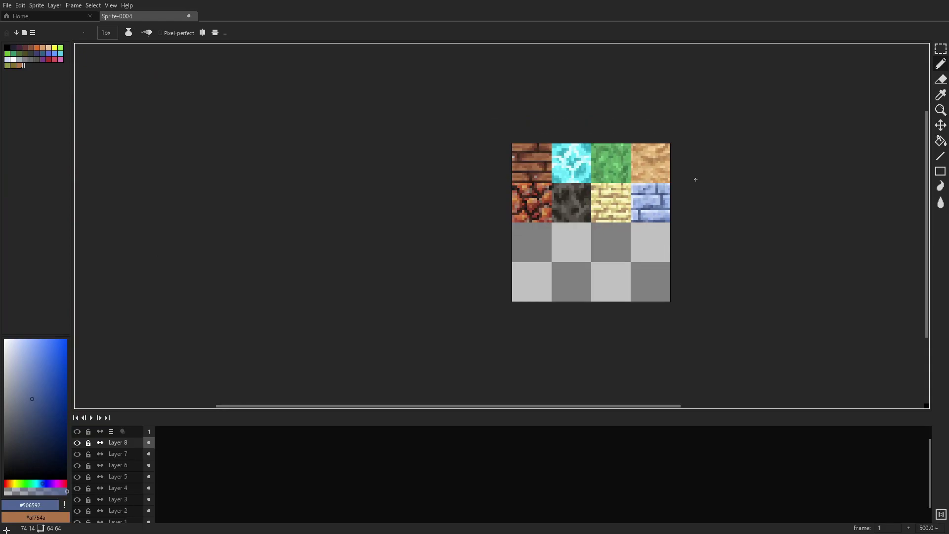
scroll(690, 174, "up", 4)
scroll(687, 174, "down", 3)
scroll(687, 176, "up", 7)
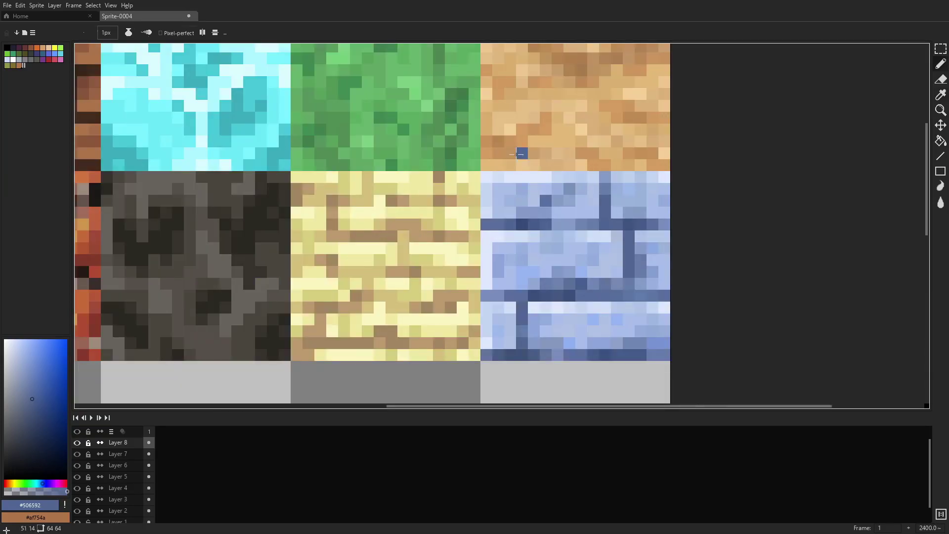
Choose a very pale blue at lower opacity and sample a blue from the brick tile
left_click(11, 340)
left_click(23, 490)
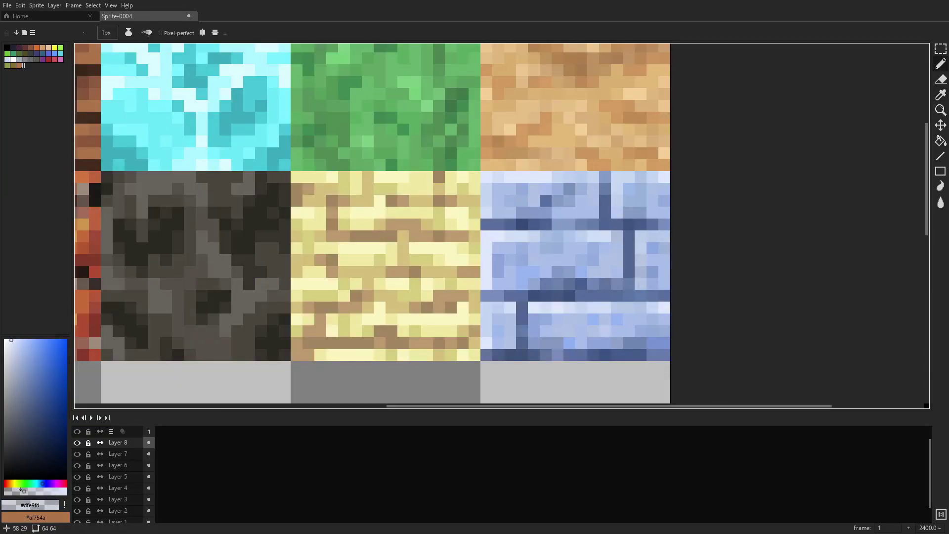
scroll(618, 277, "down", 7)
scroll(637, 256, "up", 8)
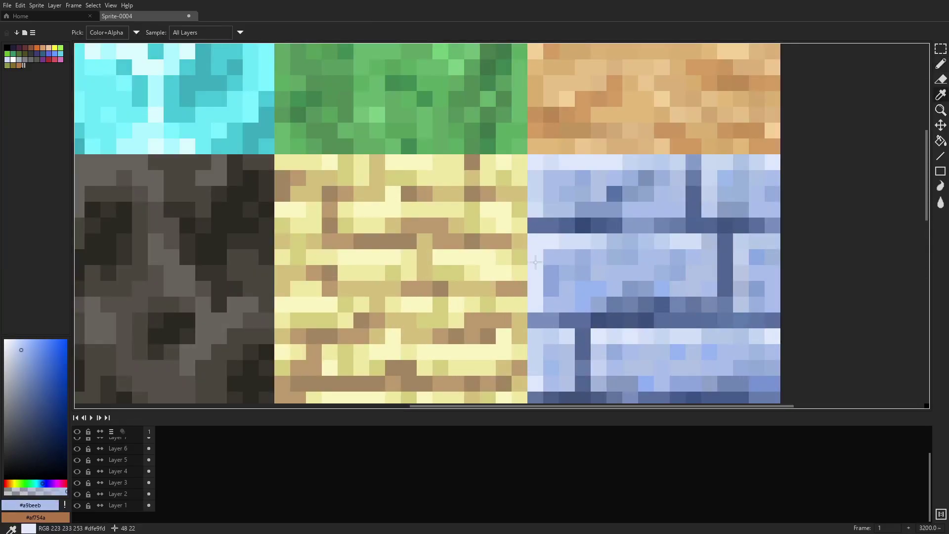
left_click(637, 256, "alt")
left_click(637, 256, "alt")
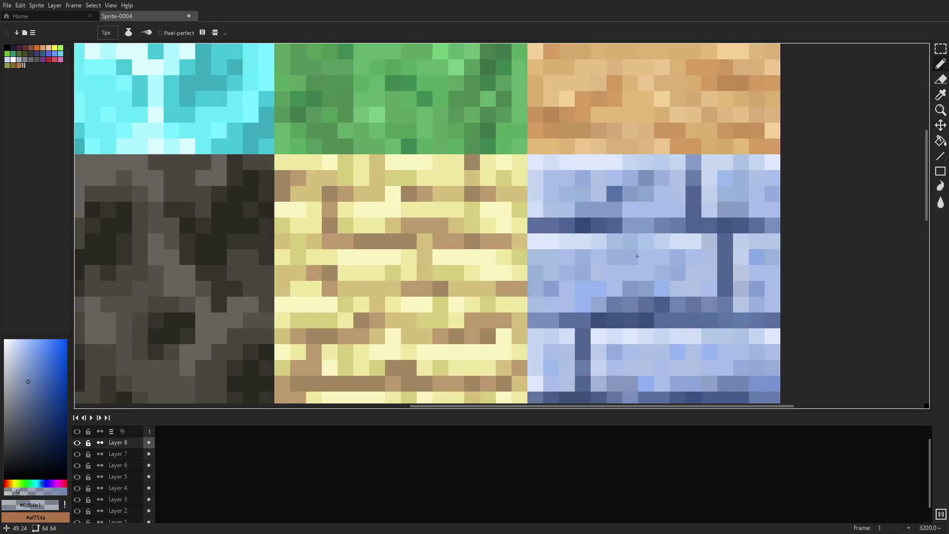
scroll(727, 162, "down", 4)
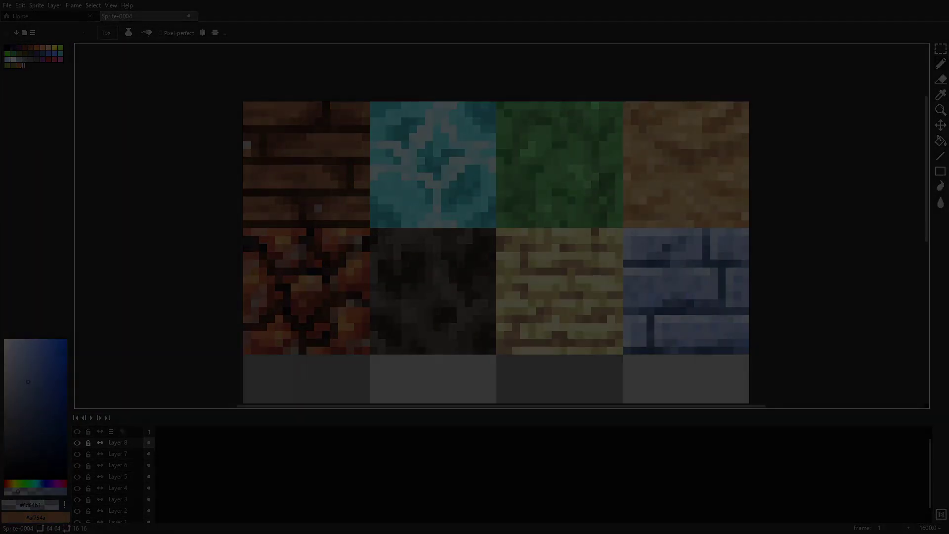